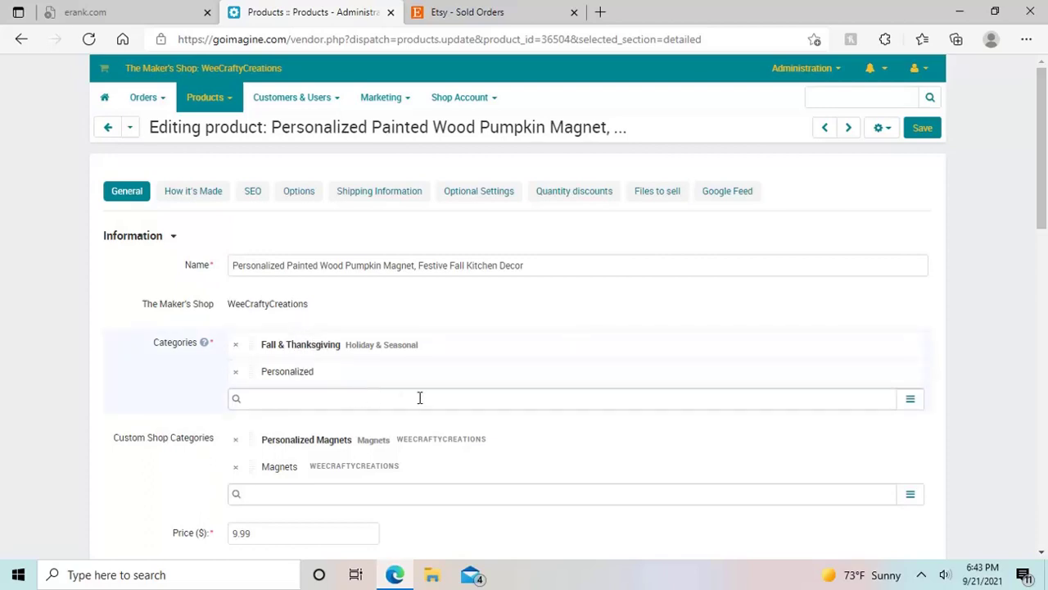
click(910, 403)
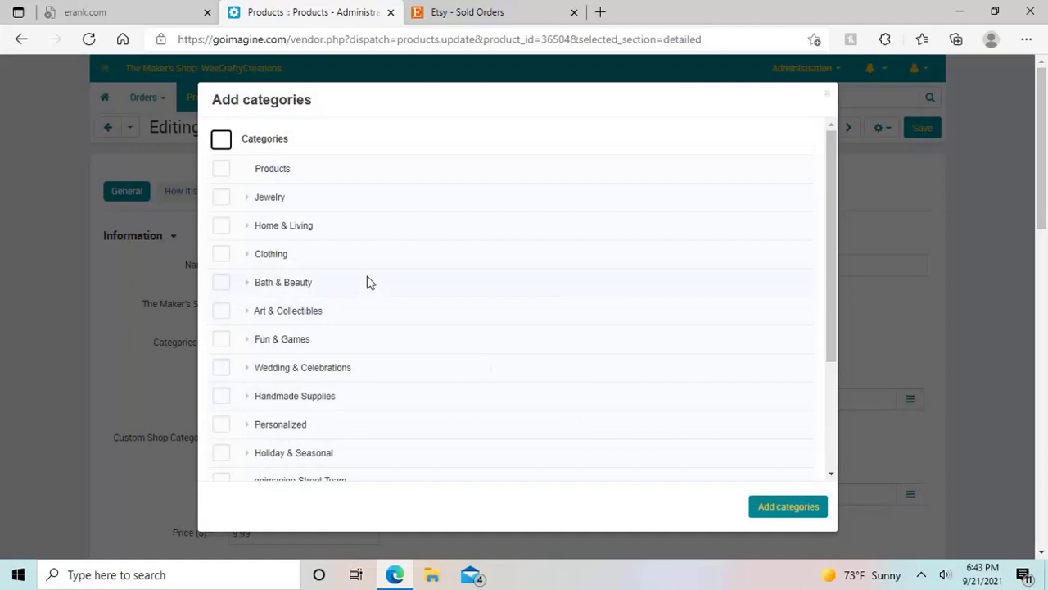
click(248, 371)
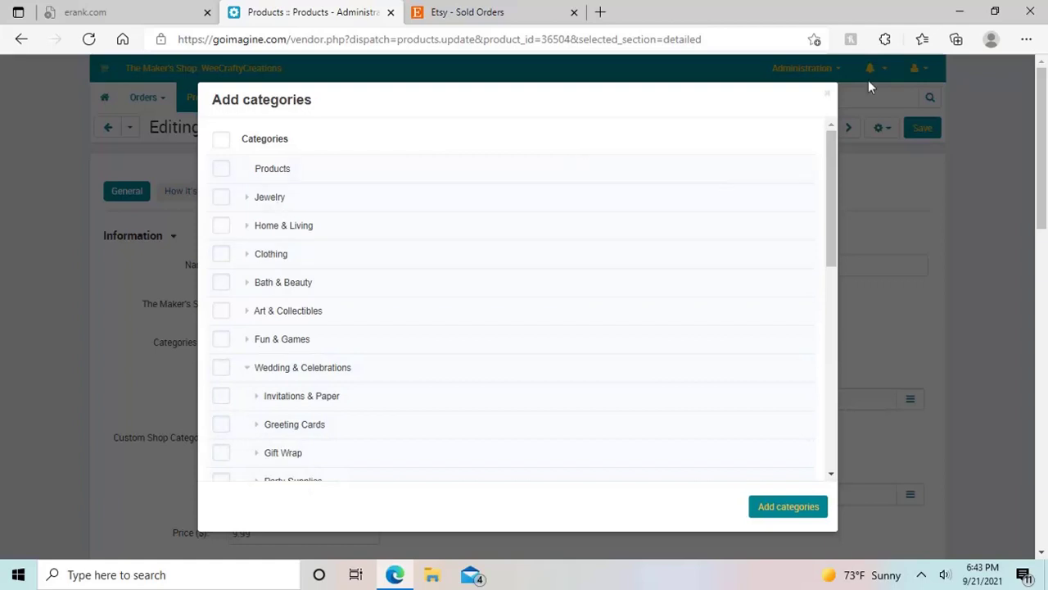
click(828, 95)
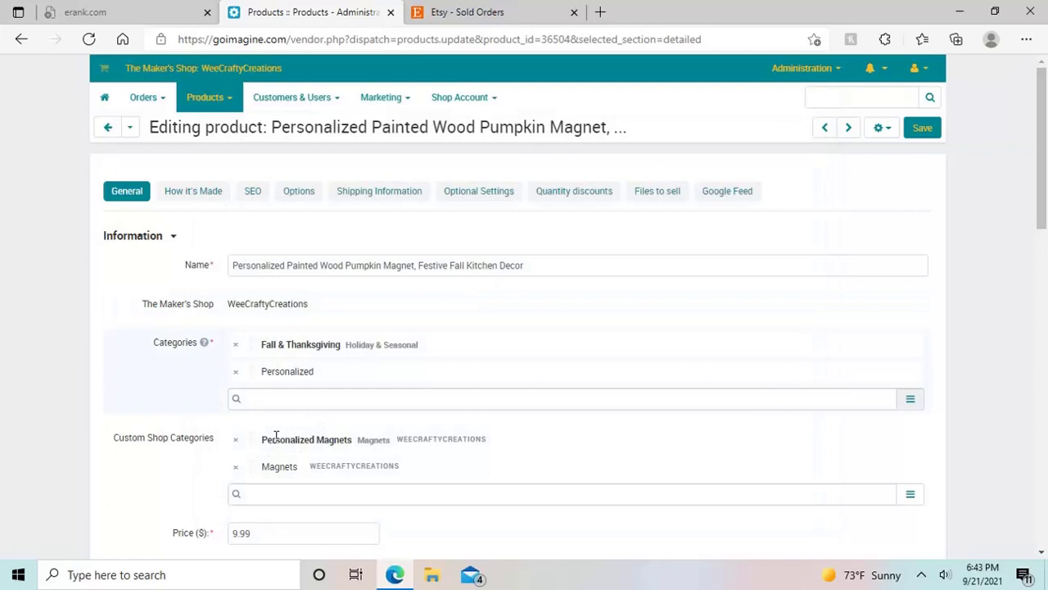
click(300, 398)
text(h)
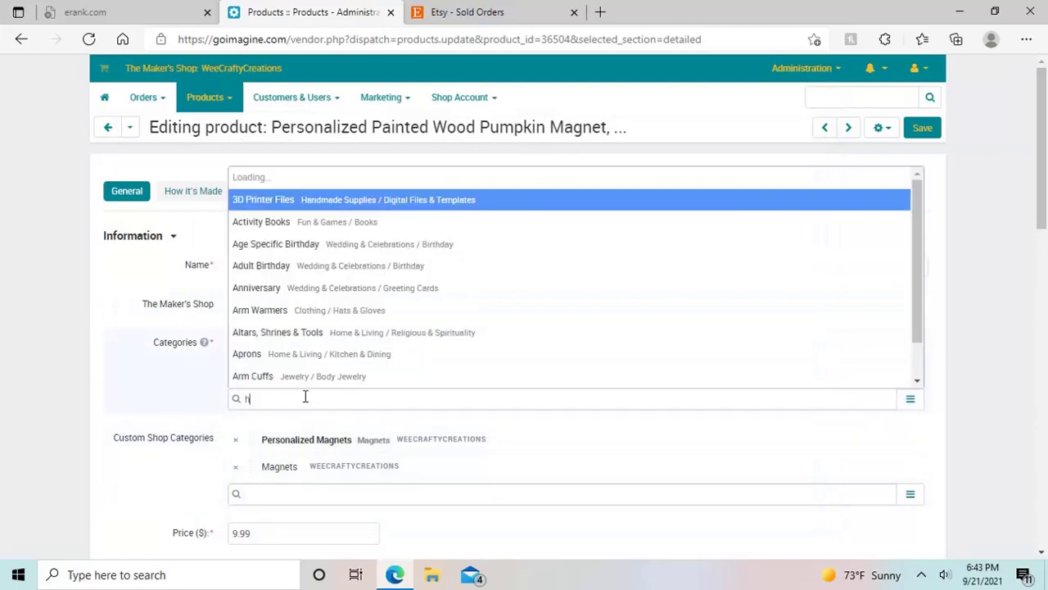
text(all)
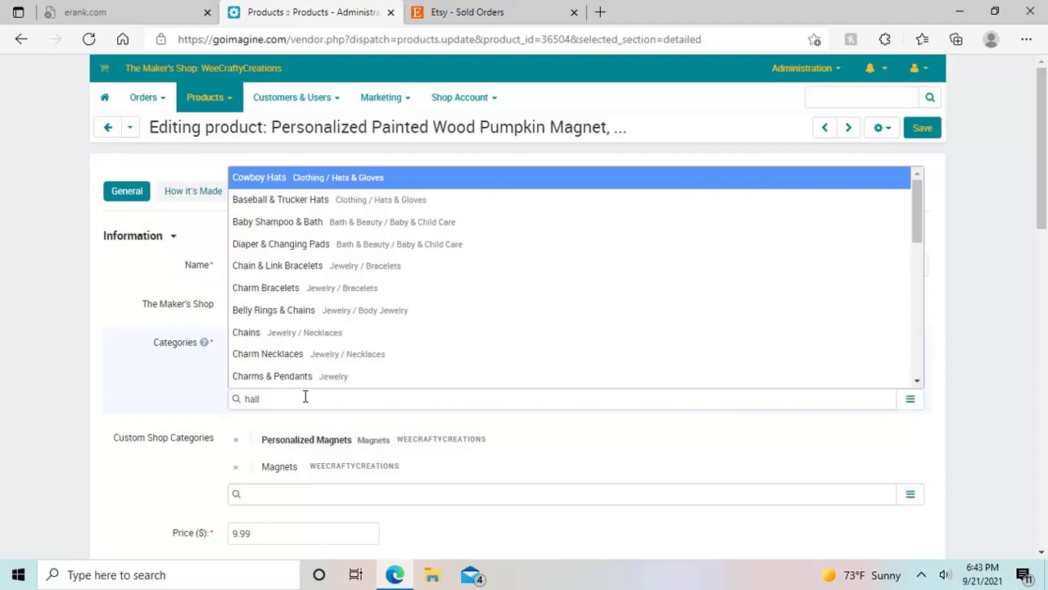
text(o)
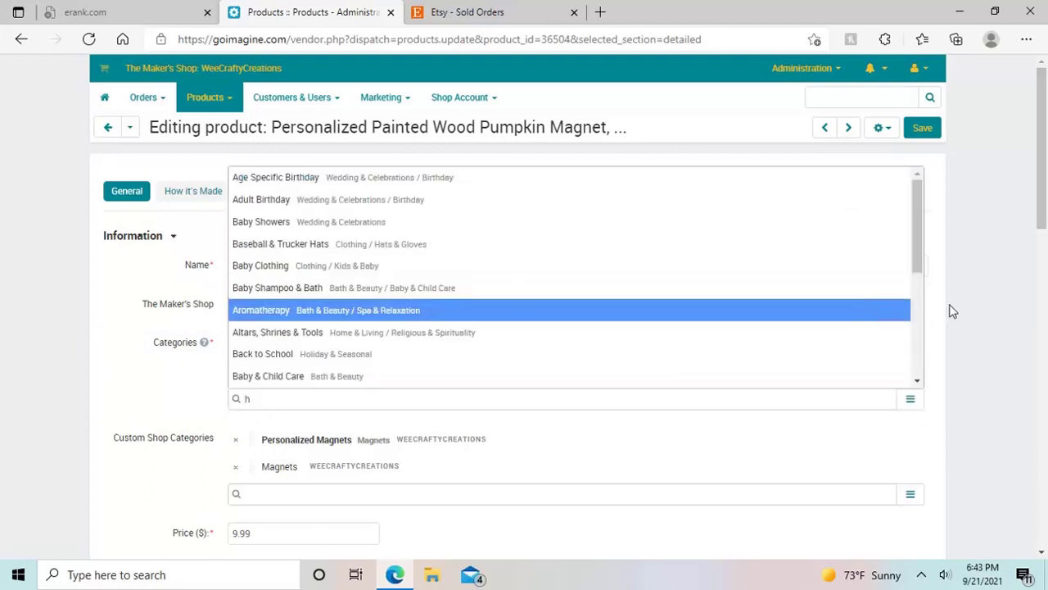
click(950, 311)
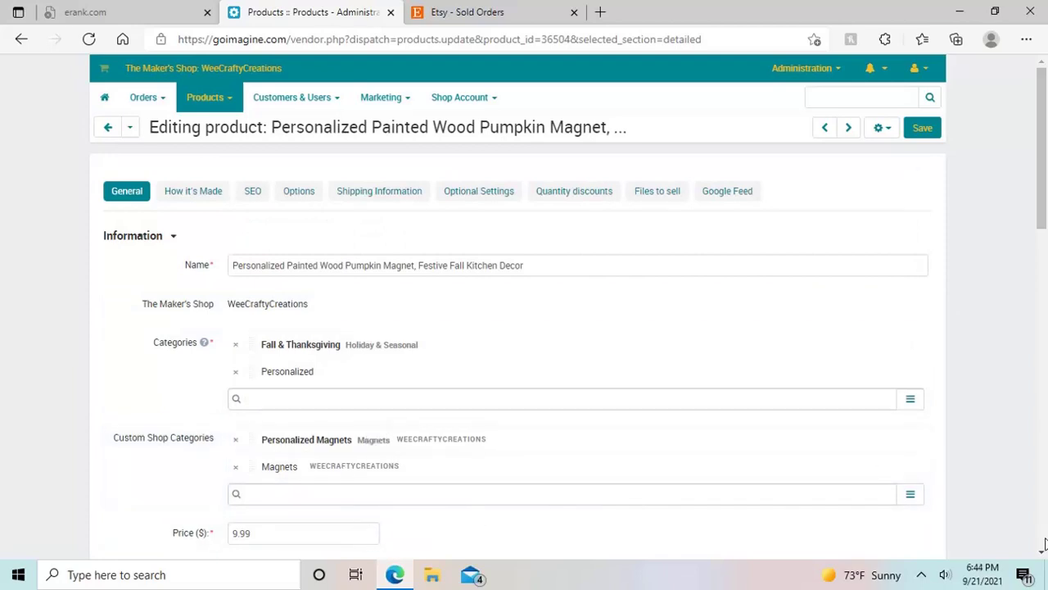
- Scroll the General tab past the description and status to the nine product images and pricing/inventory
scroll(1042, 554, down, 3)
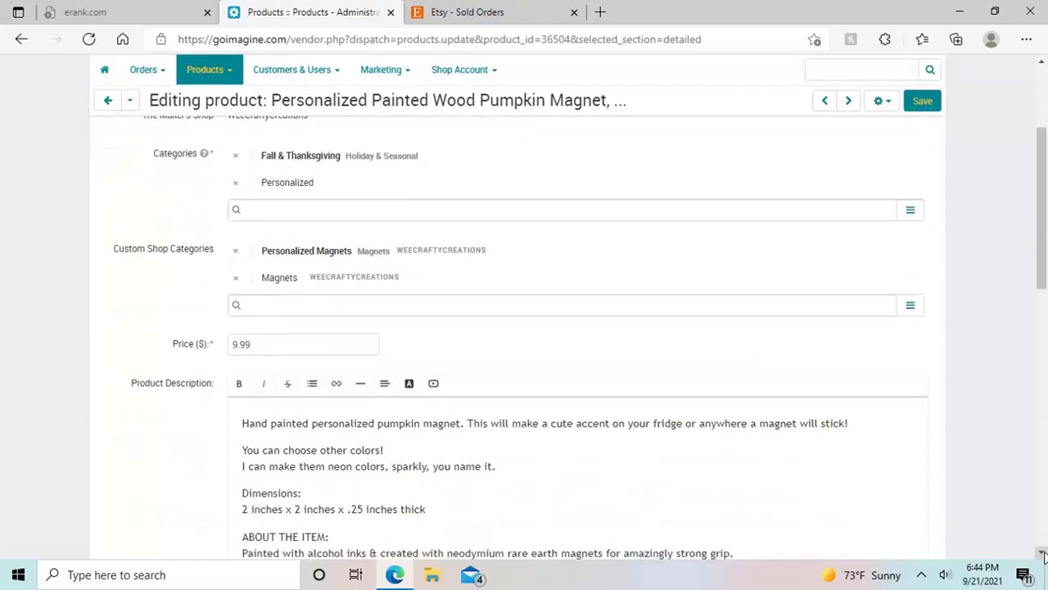
scroll(1042, 553, down, 2)
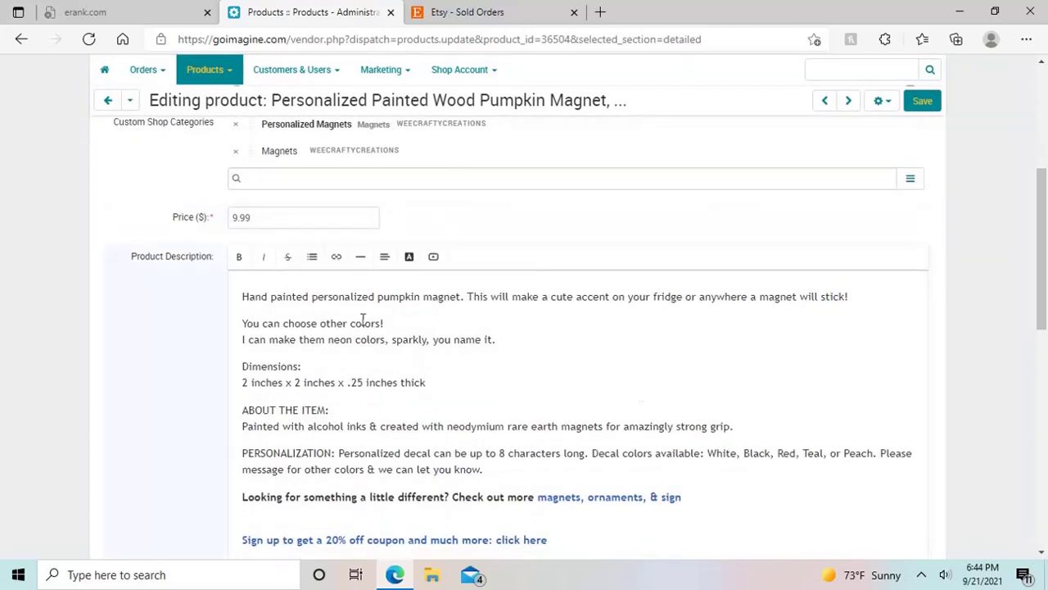
scroll(1042, 554, down, 1)
scroll(1043, 554, down, 1)
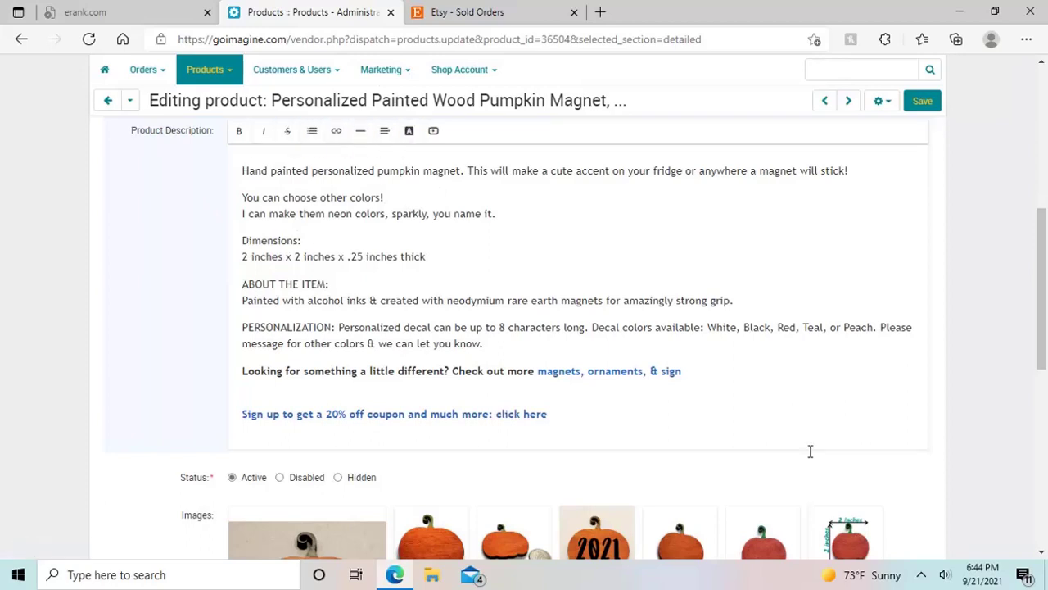
click(1041, 555)
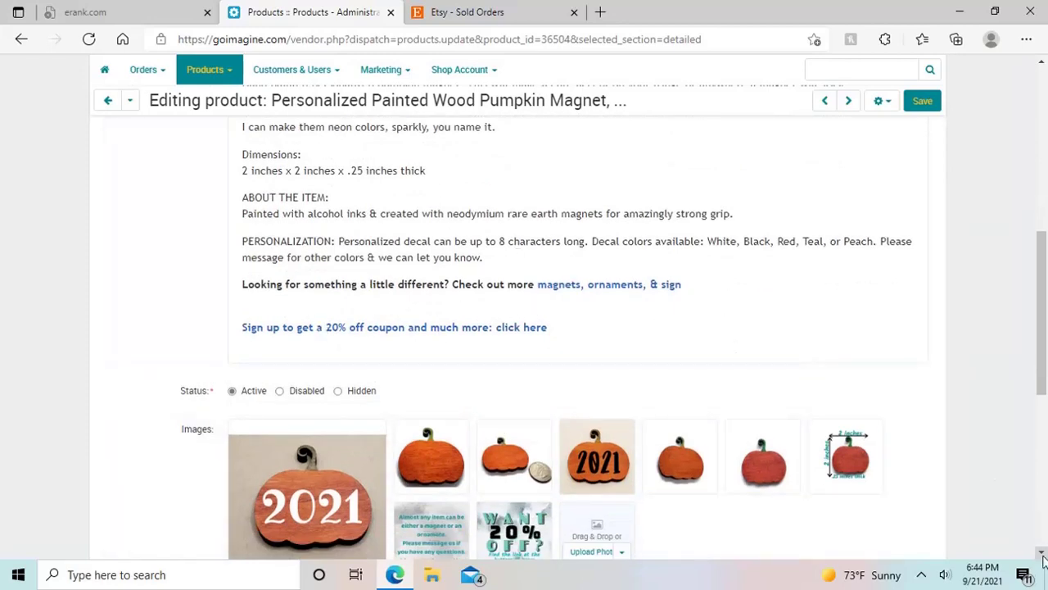
scroll(1043, 555, down, 2)
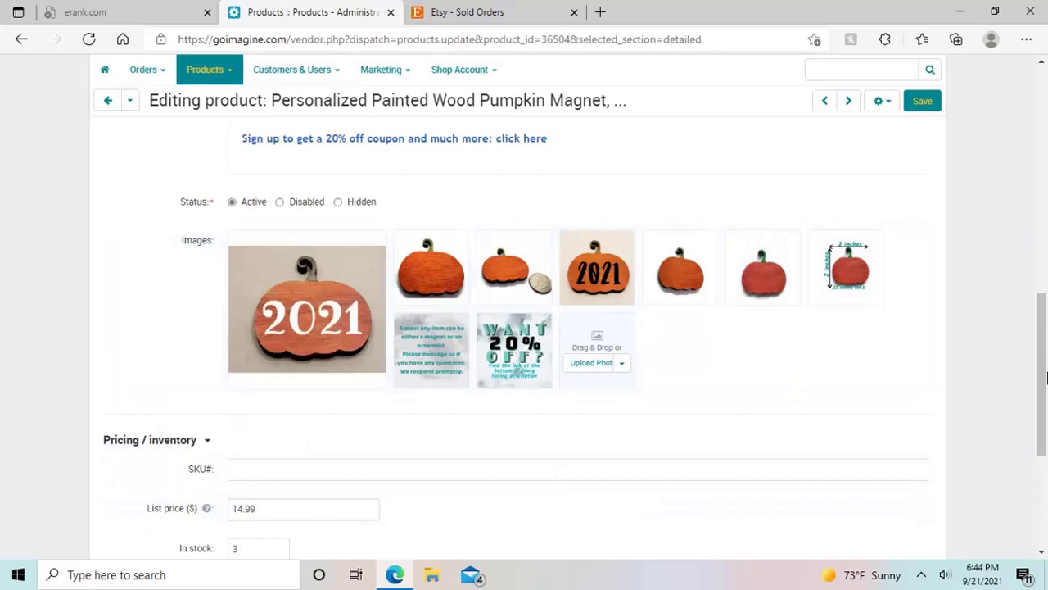
scroll(1043, 554, down, 3)
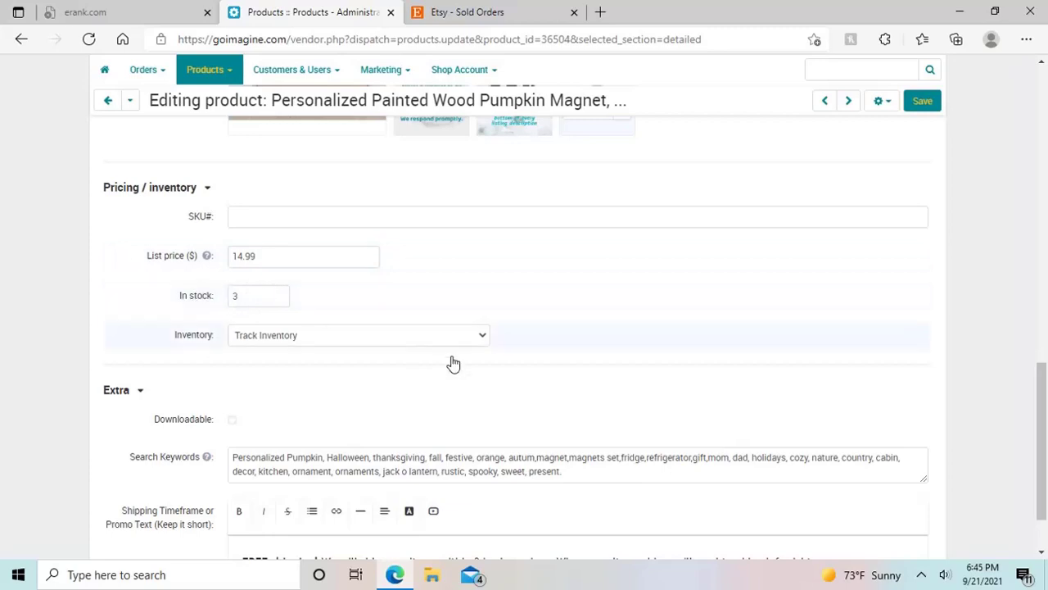
click(482, 348)
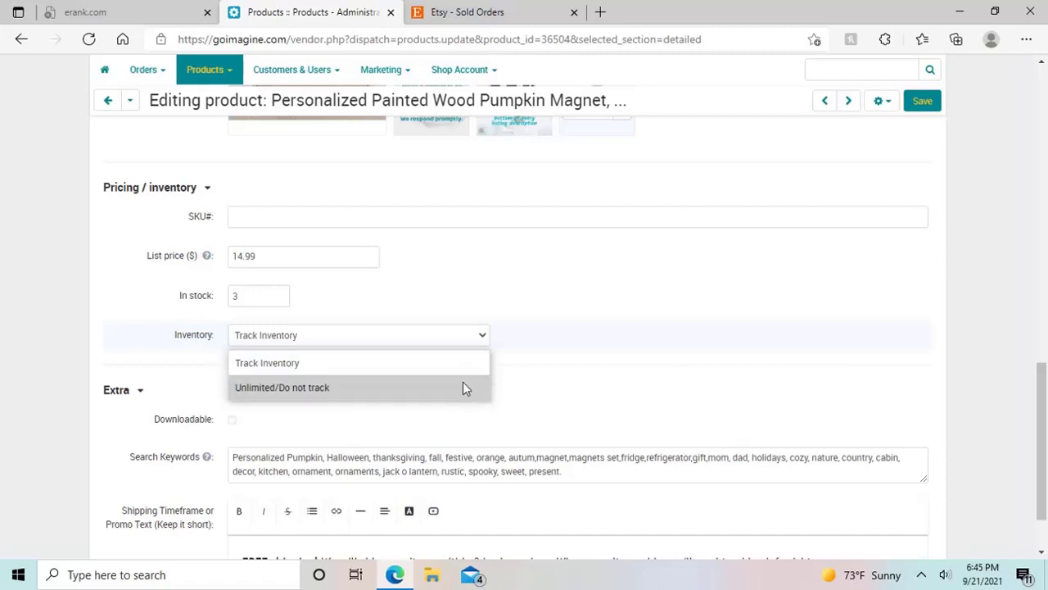
click(470, 365)
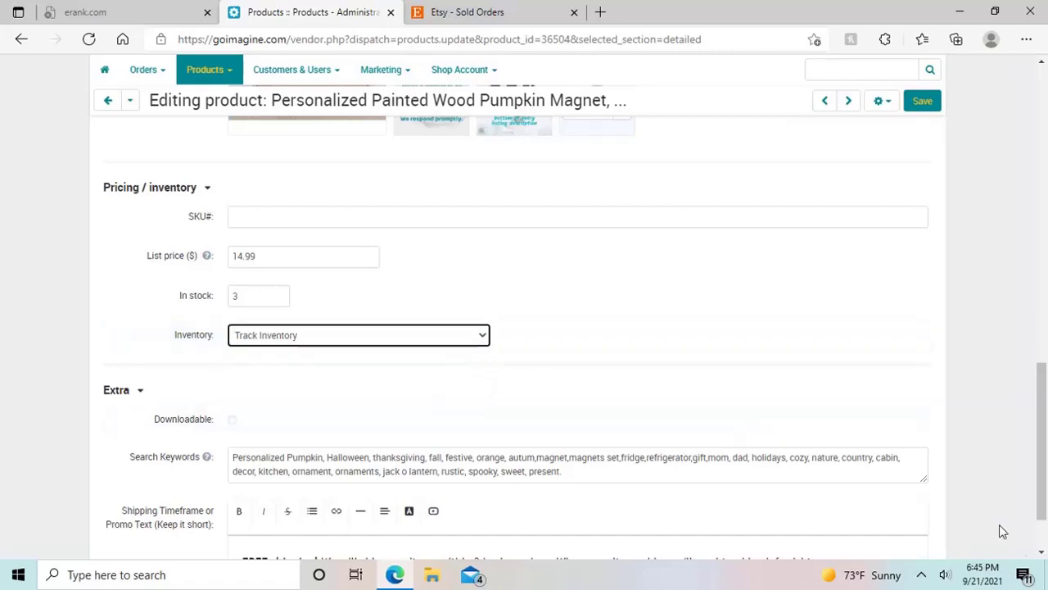
scroll(1044, 559, down, 1)
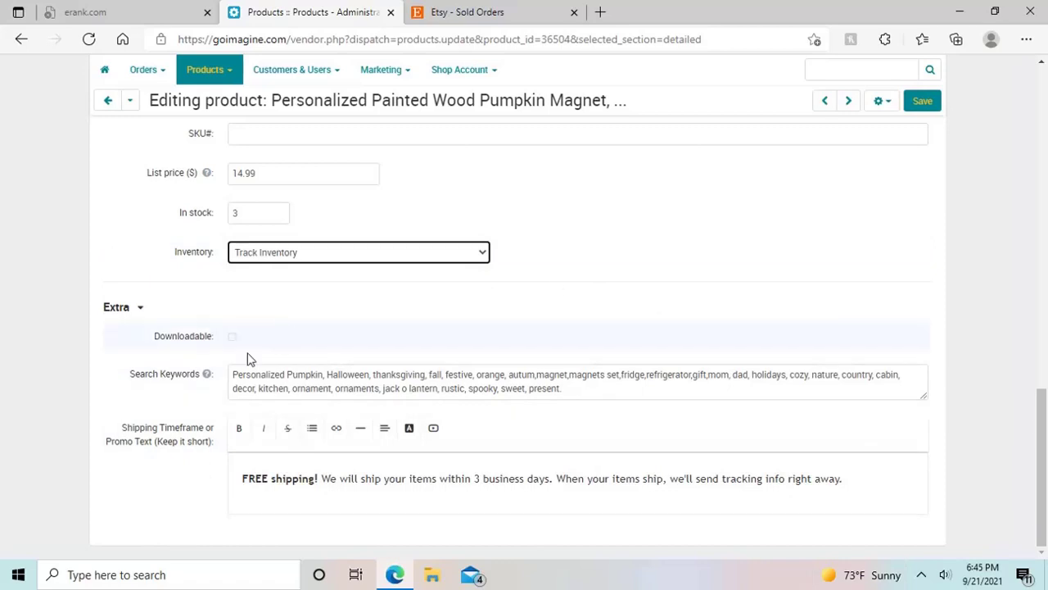
mouse_move(209, 377)
mouse_move(208, 174)
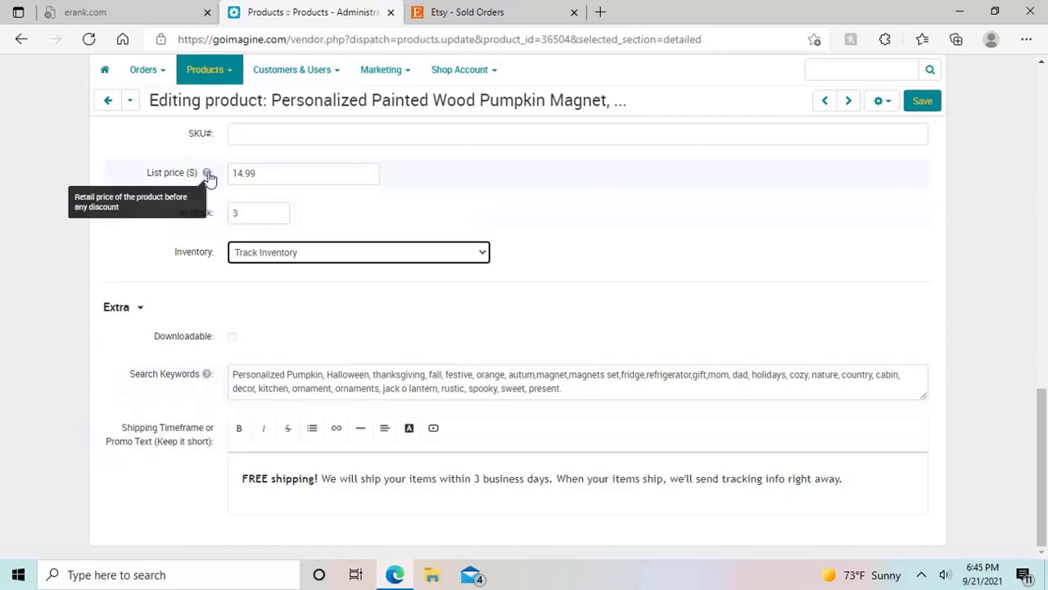
mouse_move(208, 380)
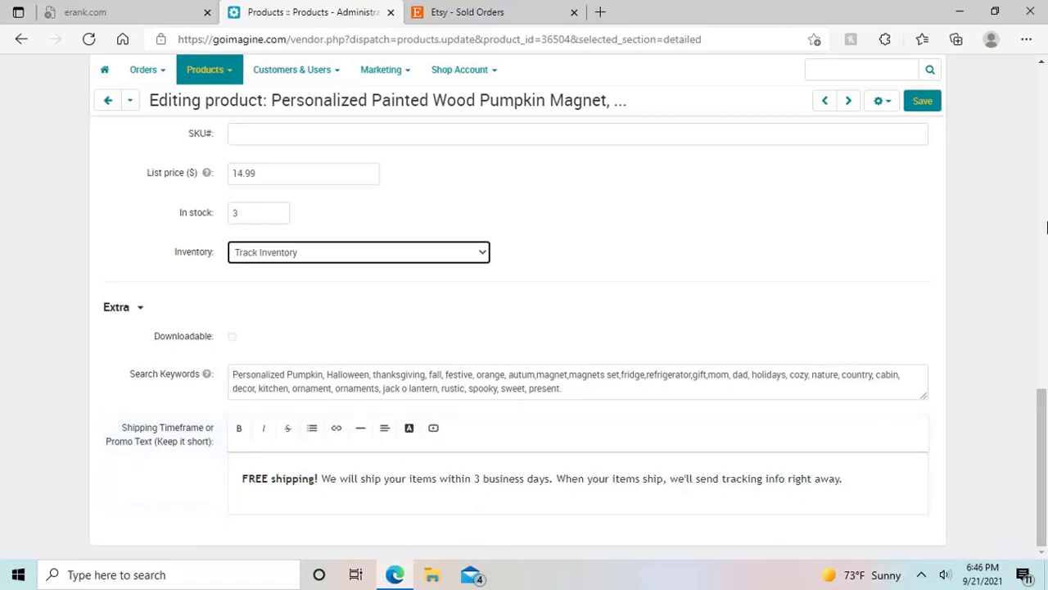
- Review How it's Made: Baltic birch, hand-painted inks, neodymium magnets and vinyl decals
click(1042, 65)
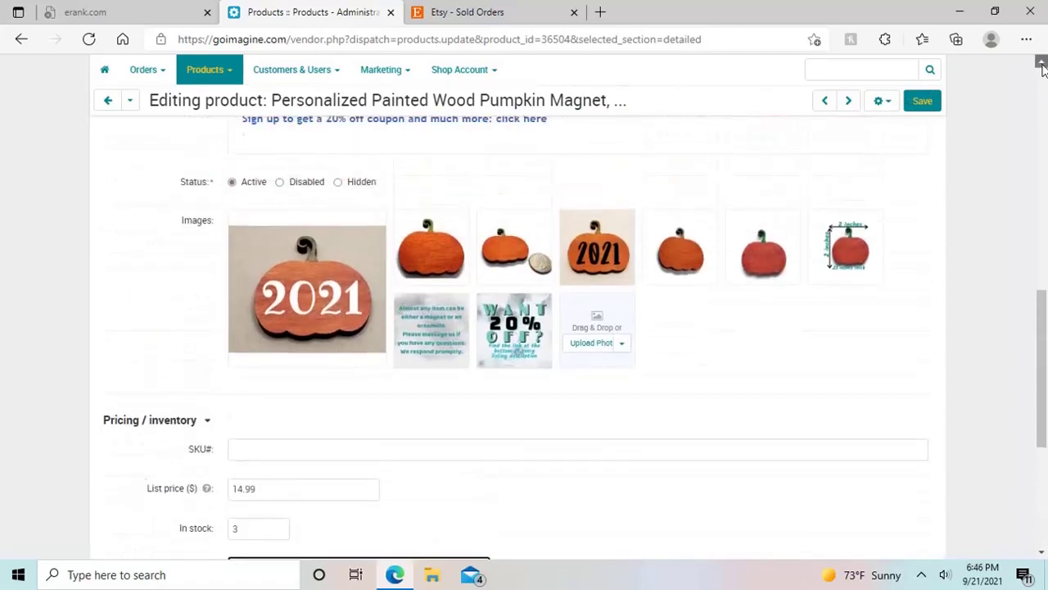
scroll(1042, 65, up, 10)
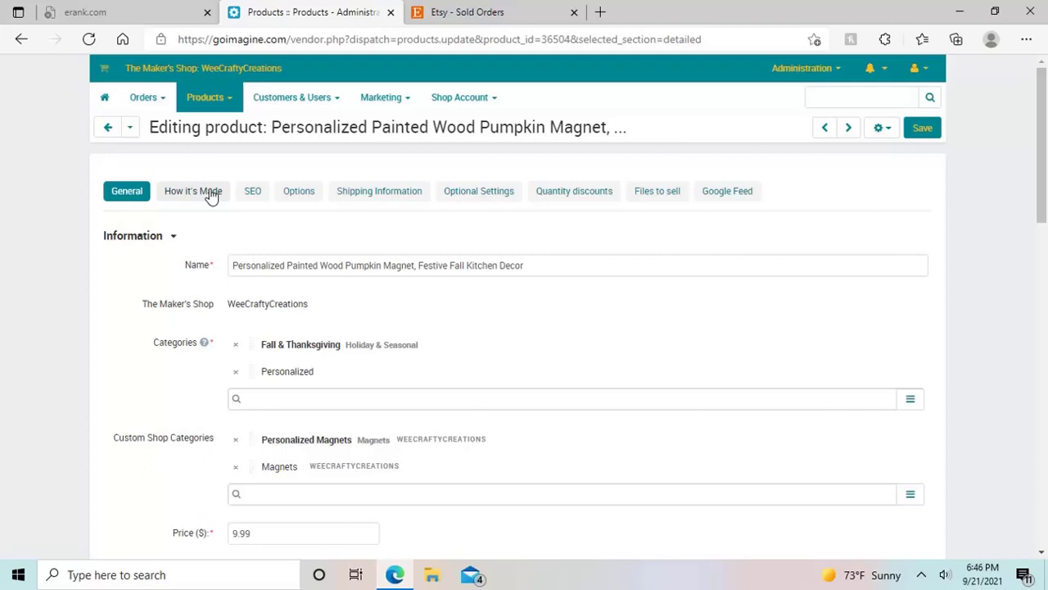
click(211, 195)
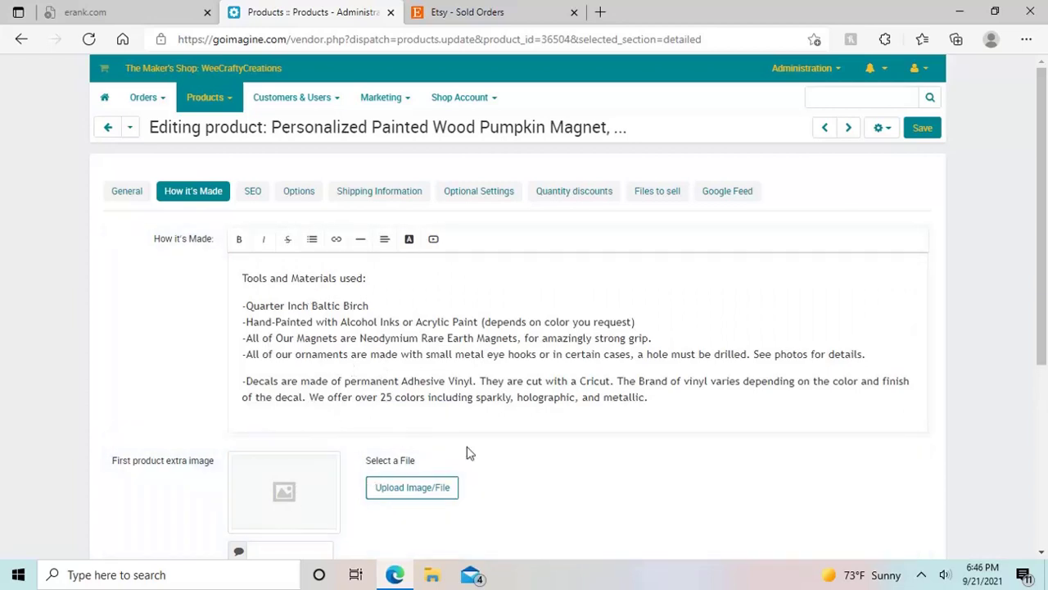
scroll(485, 456, down, 4)
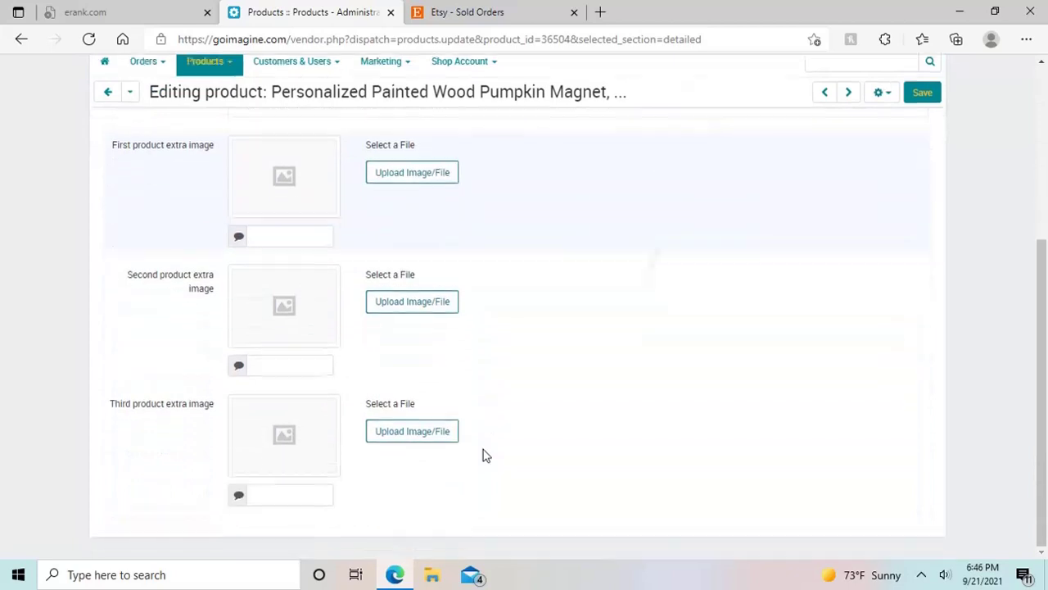
scroll(485, 456, up, 4)
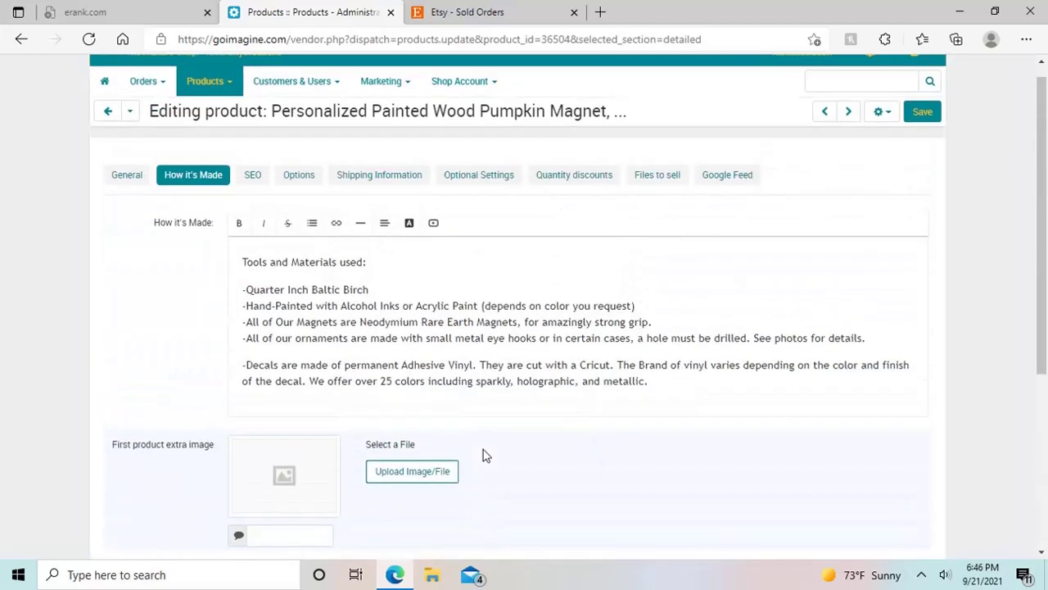
- Check the SEO meta data and snippet preview, then list the options Ornament or magnet, Color, Magnet or Ornament
click(253, 176)
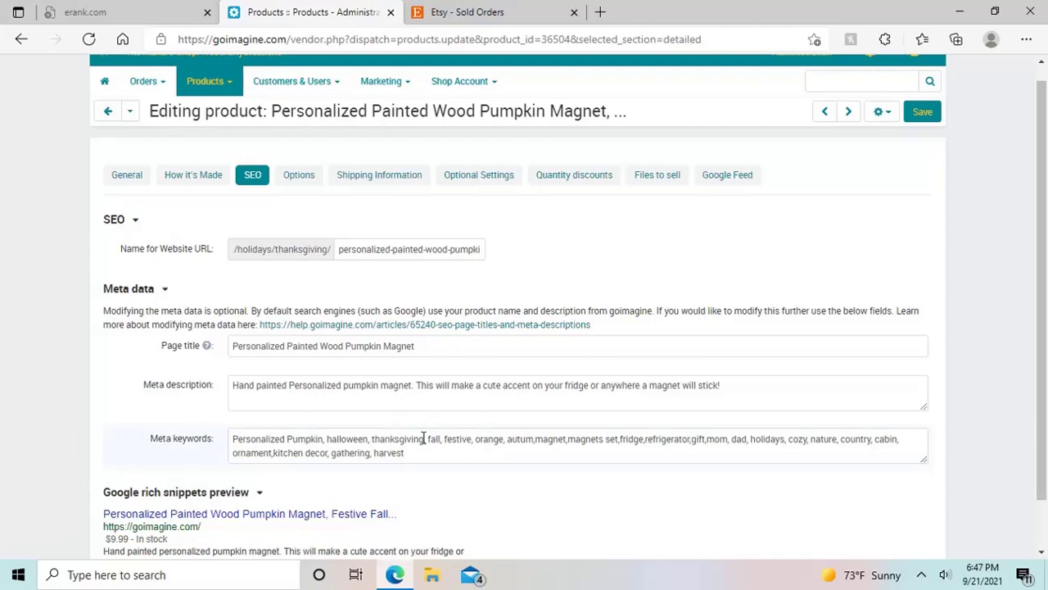
scroll(423, 438, down, 2)
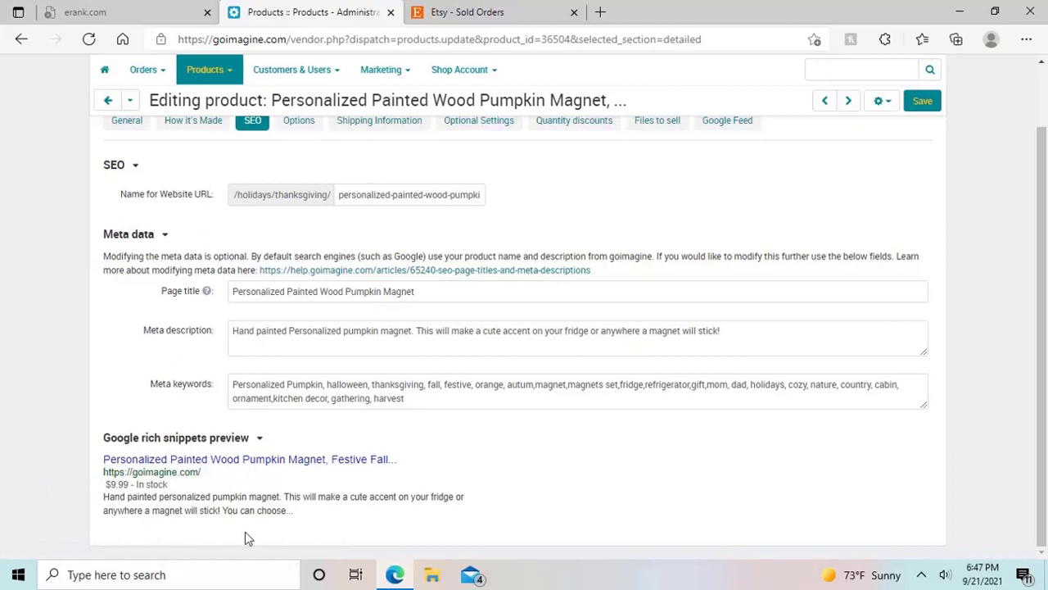
click(299, 120)
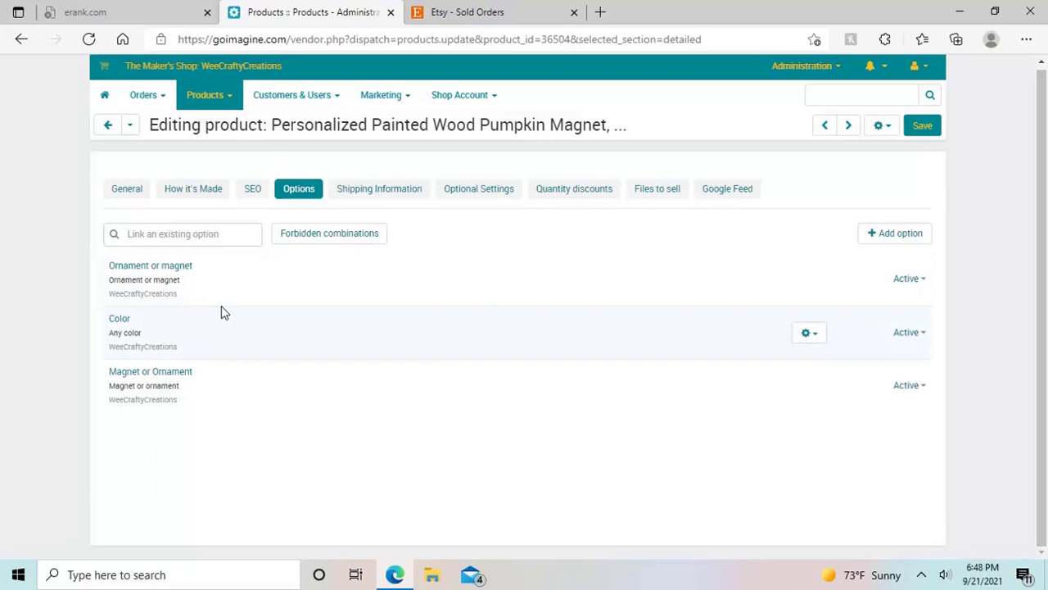
click(198, 233)
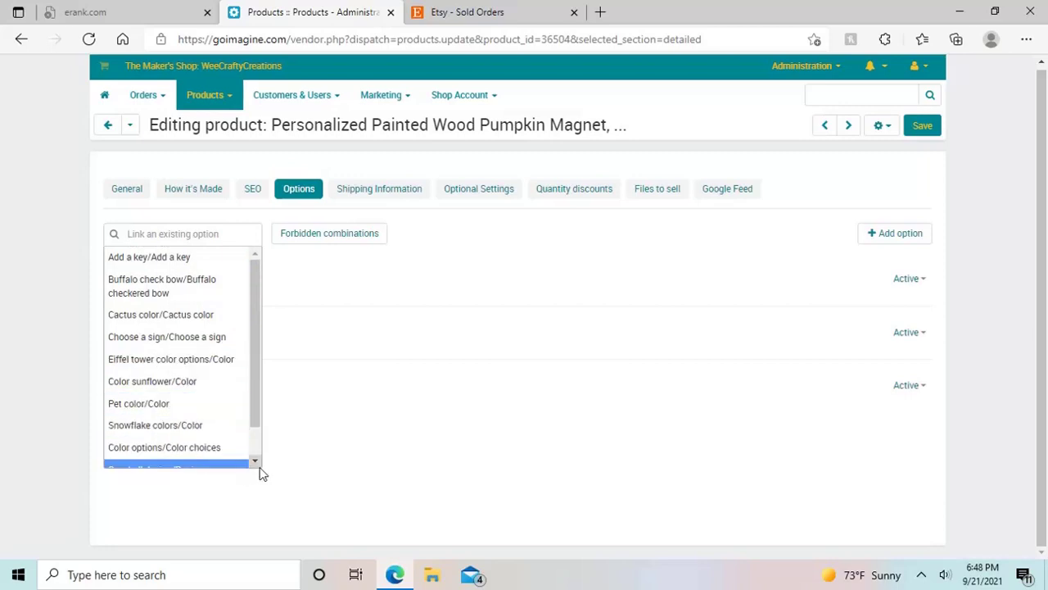
scroll(252, 467, down, 1)
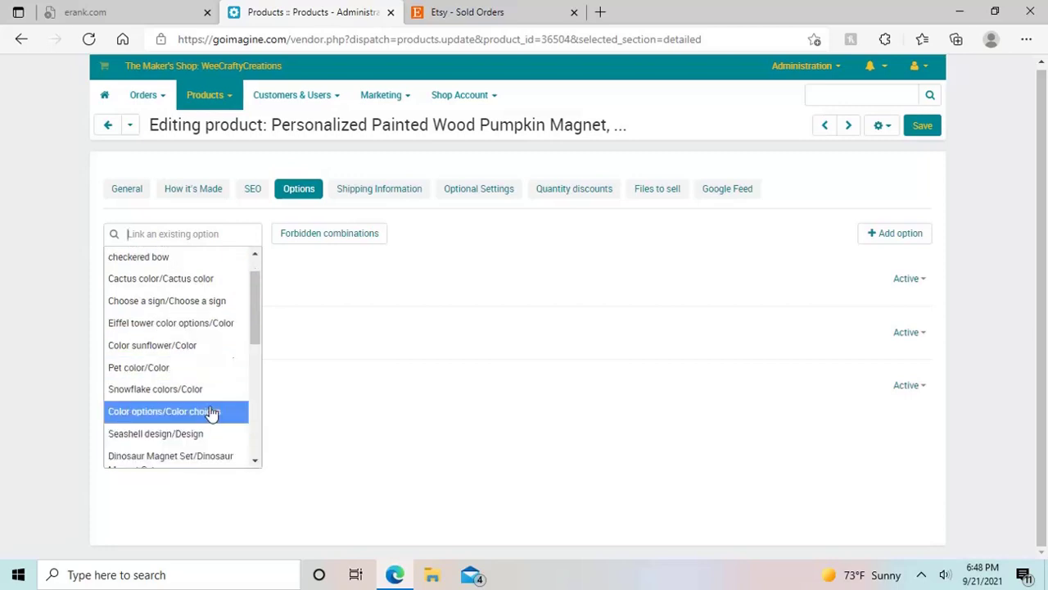
click(487, 164)
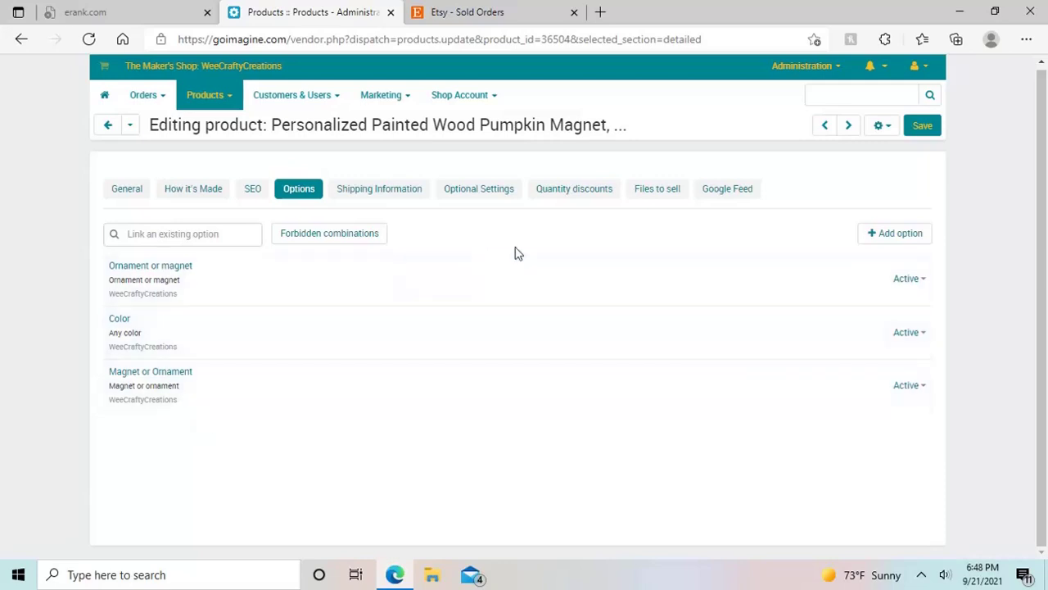
- Draft a new option named and coded 'multiple discount' at position 1, type Drop down box
click(893, 235)
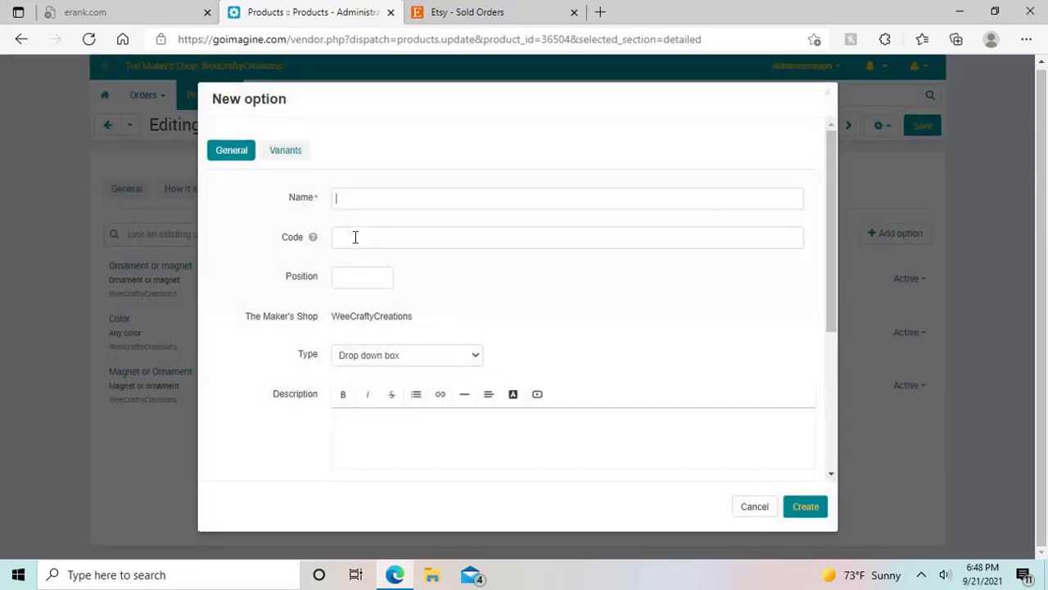
click(374, 197)
click(375, 198)
text(multiple discount)
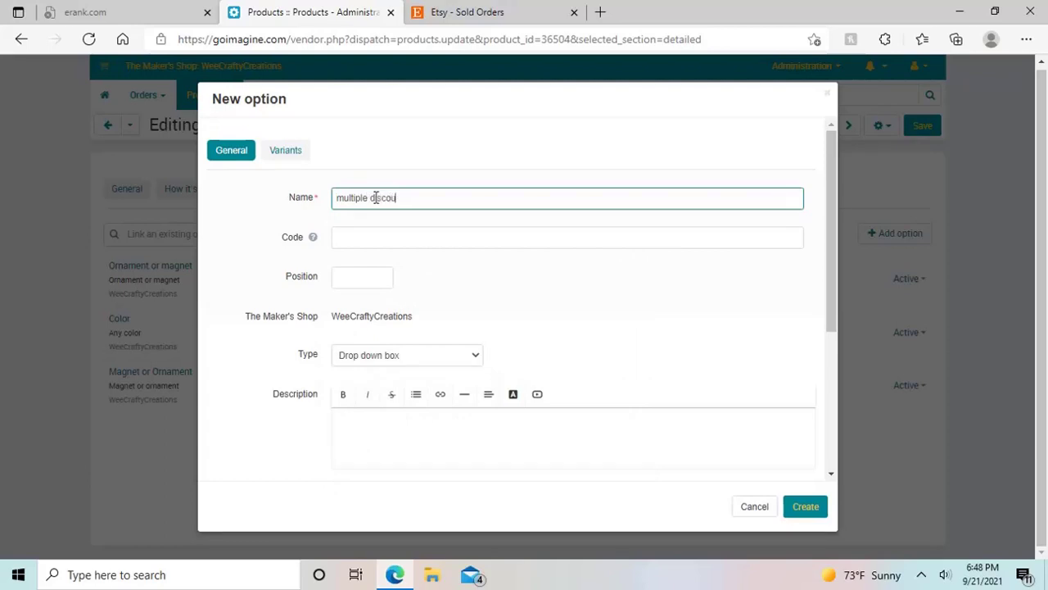
click(364, 236)
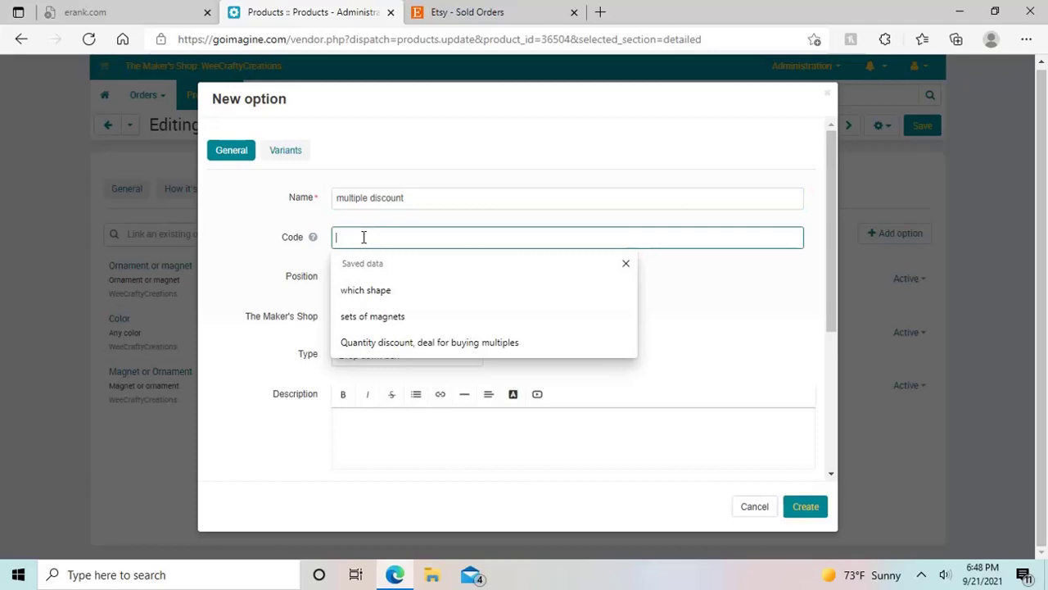
text(mu)
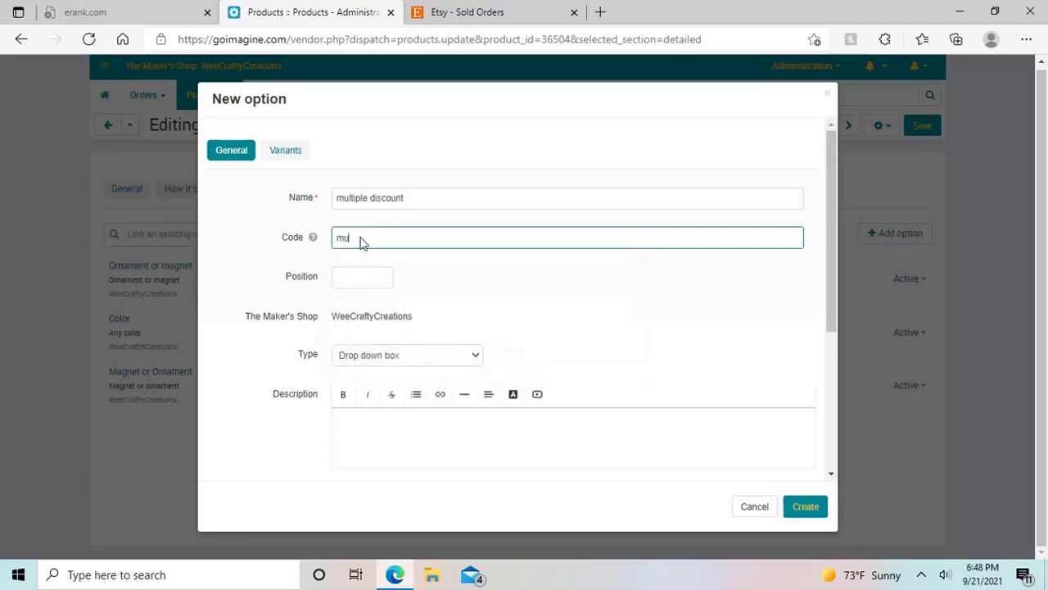
text(ltiple discount)
click(352, 282)
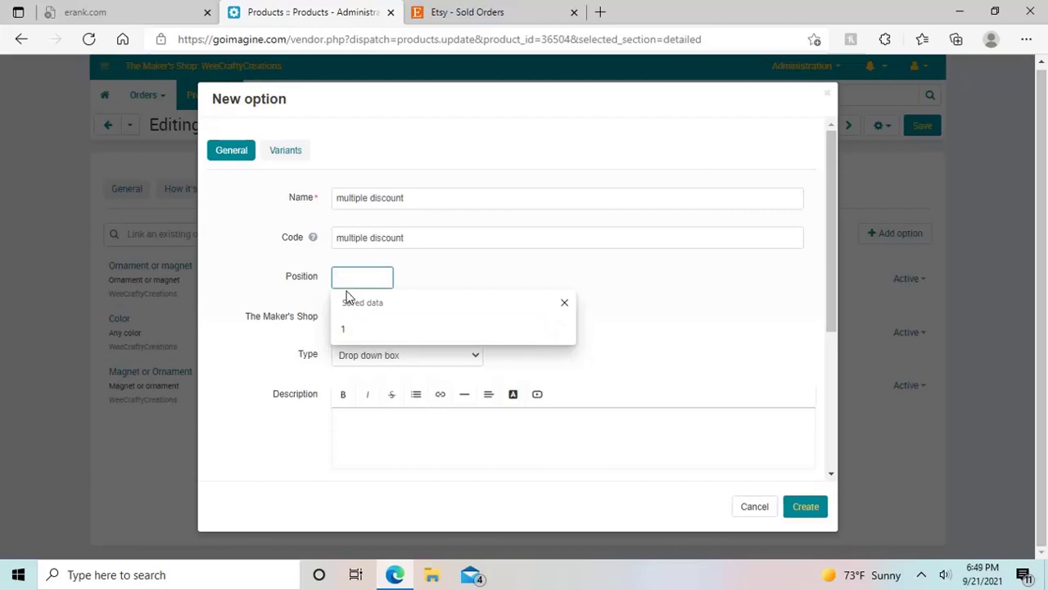
click(401, 332)
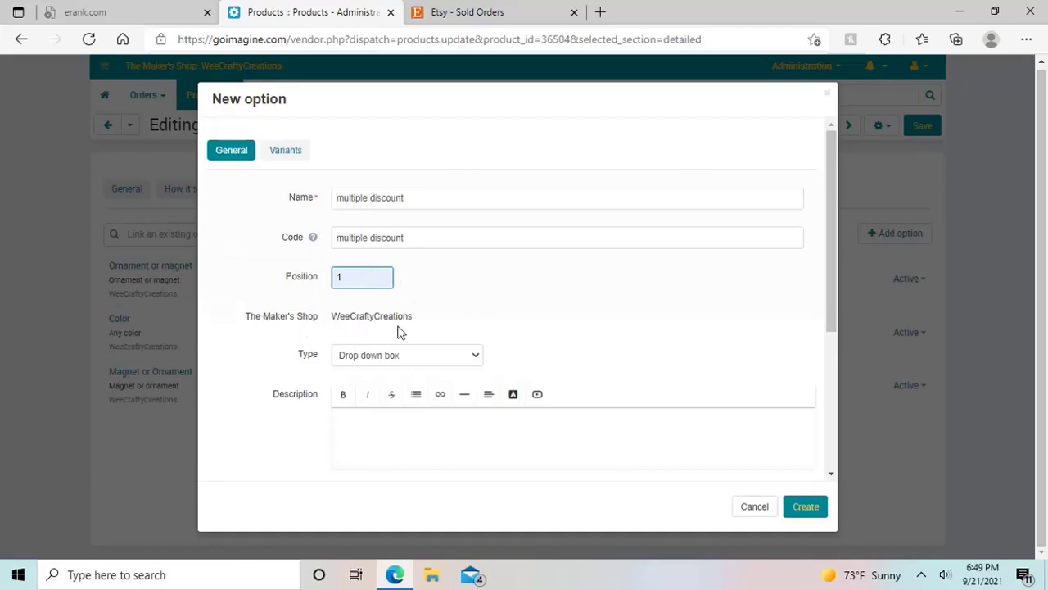
click(475, 361)
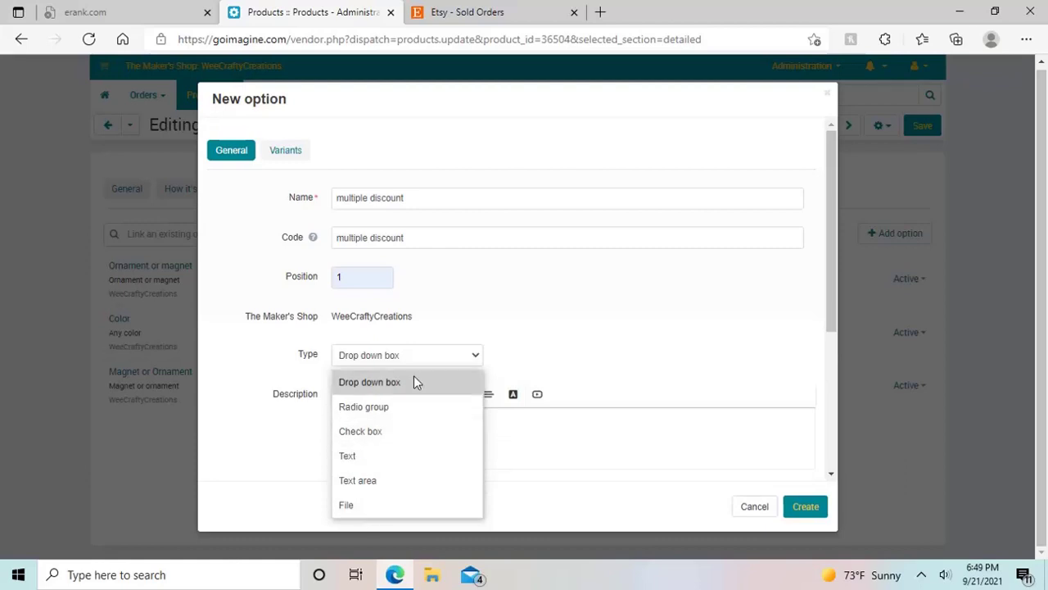
click(615, 318)
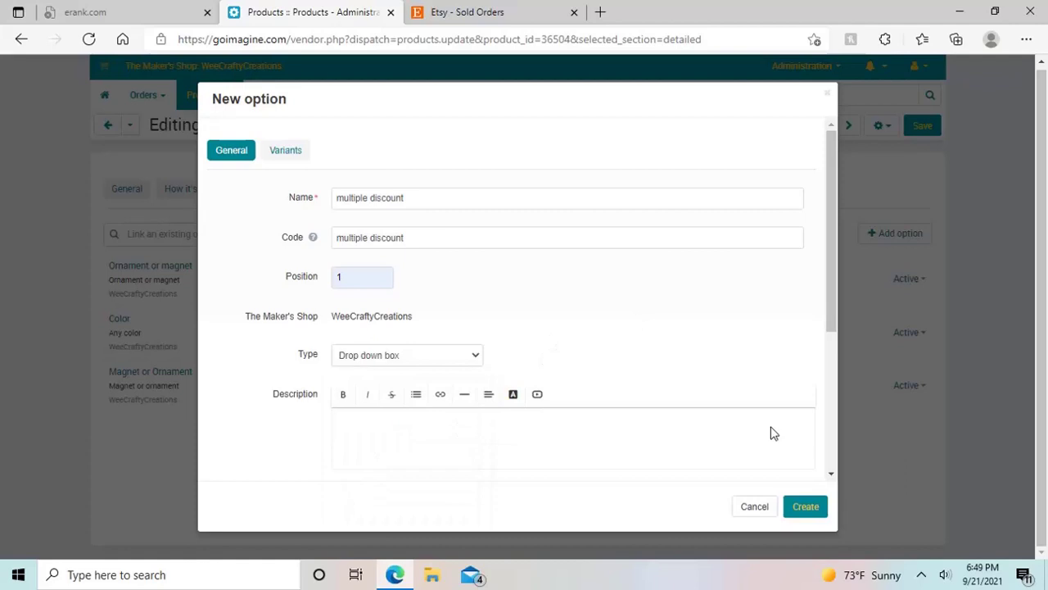
scroll(832, 475, down, 2)
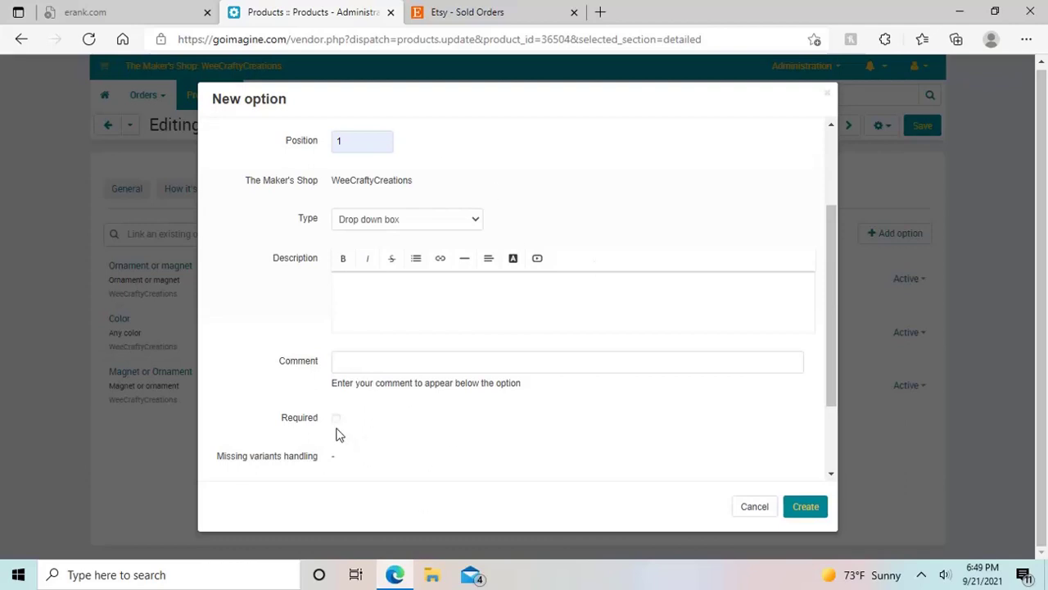
scroll(352, 462, down, 3)
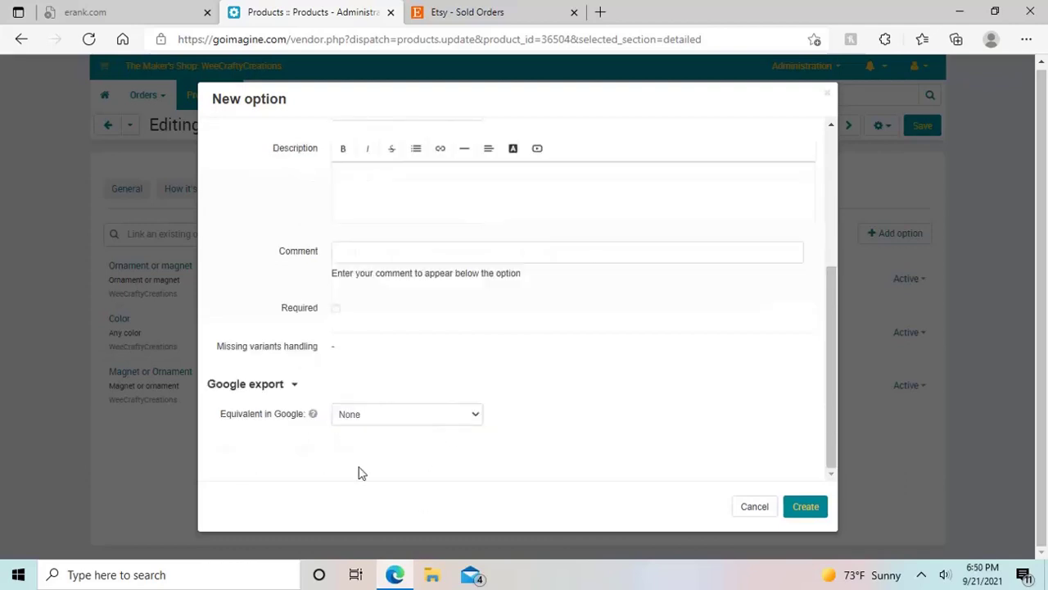
click(477, 419)
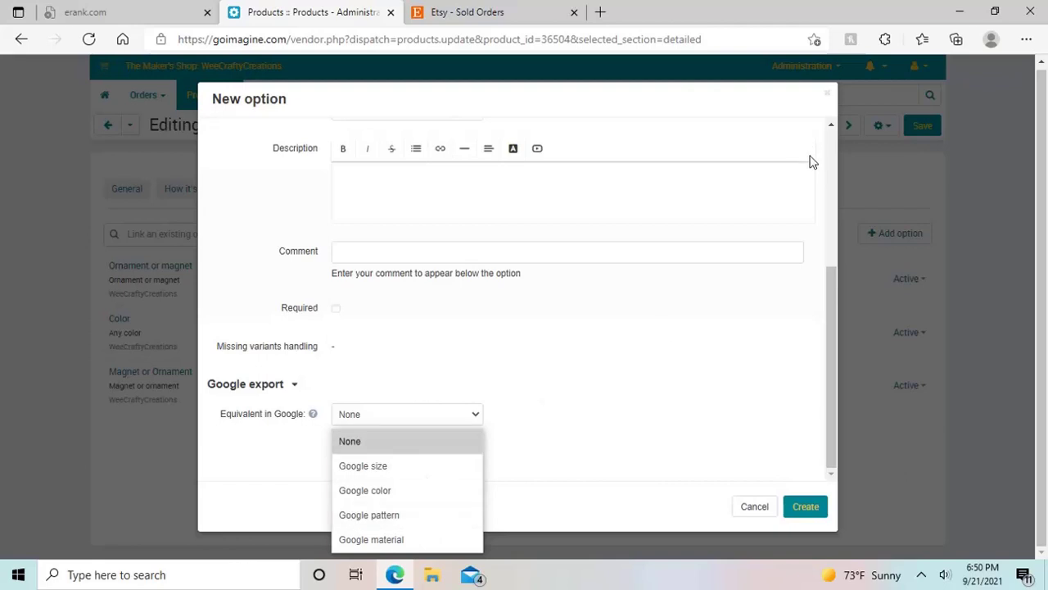
click(831, 125)
scroll(833, 129, up, 3)
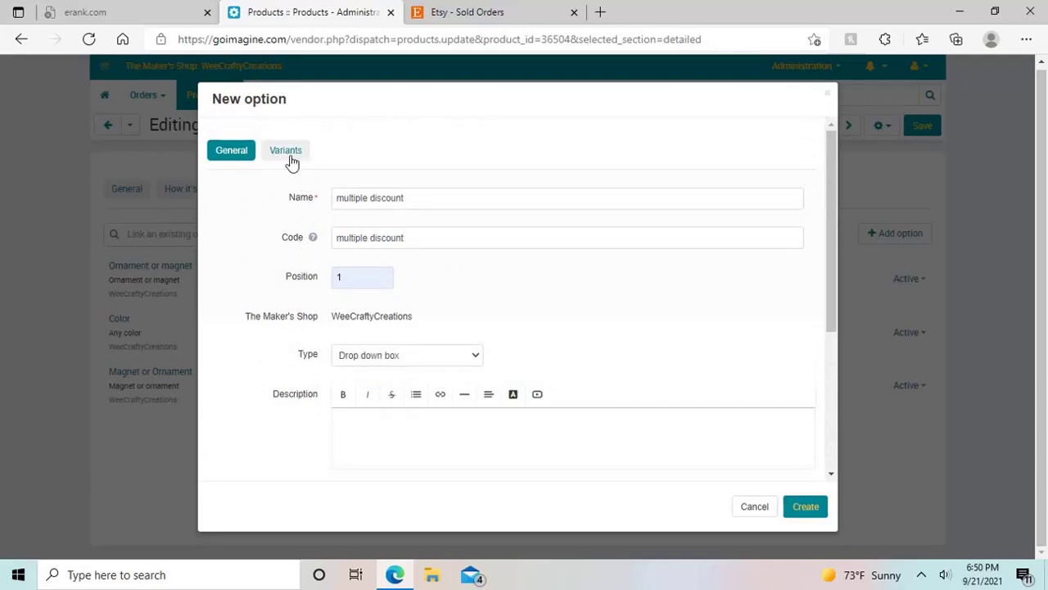
- Add variants 'quantity 1' at position 1 and 'qty 2' at position 2
click(286, 152)
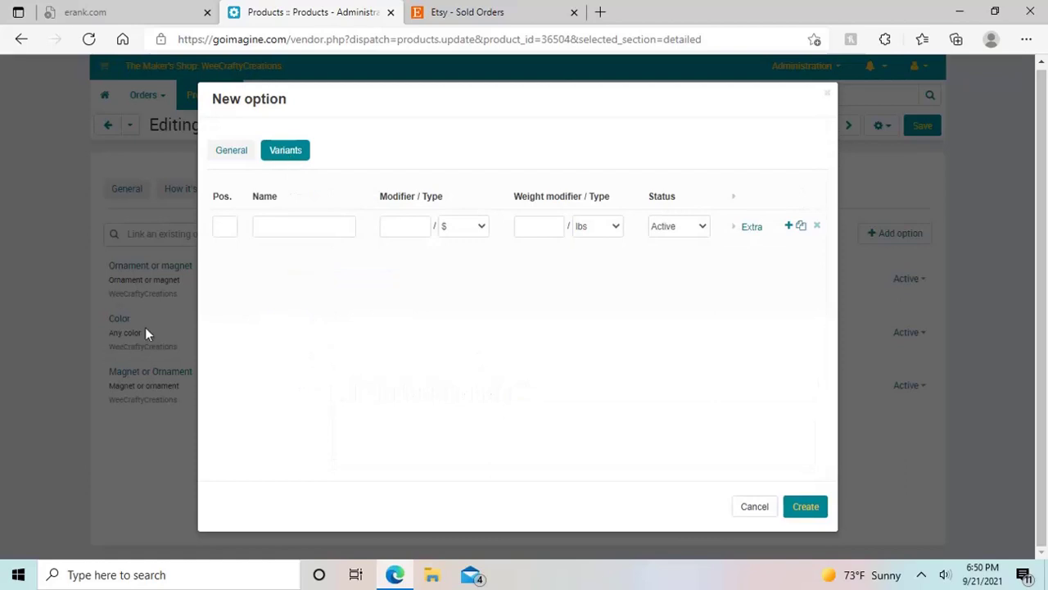
click(225, 226)
text(1)
click(267, 227)
text(quan)
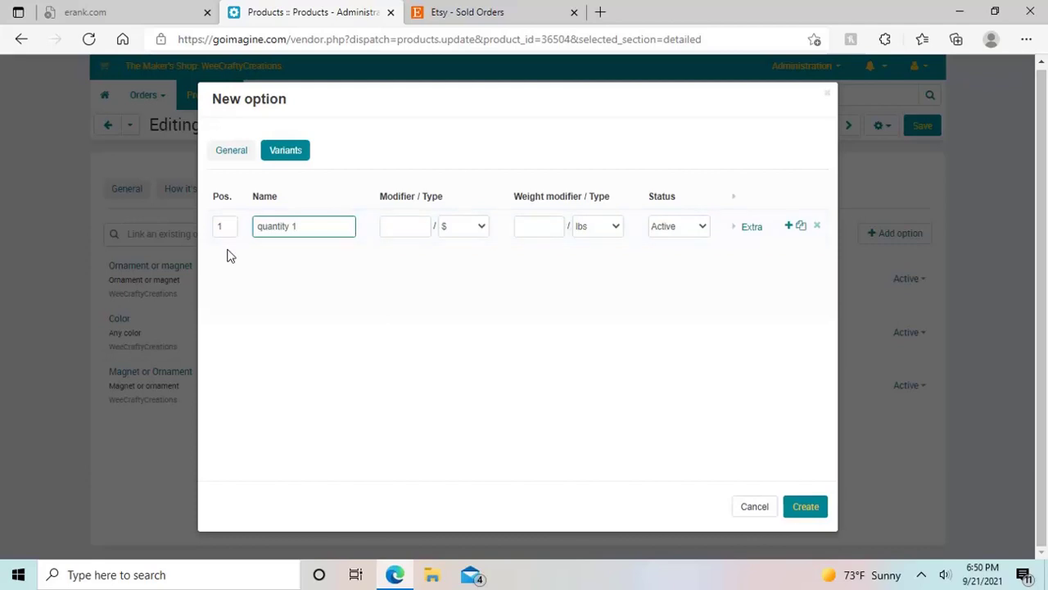
click(790, 231)
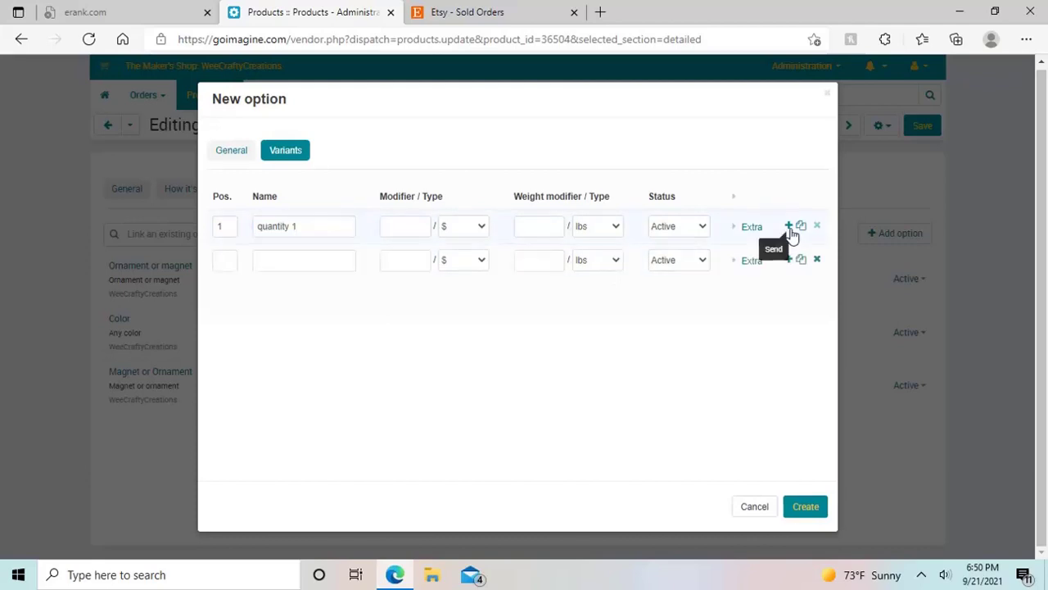
click(232, 263)
text(2)
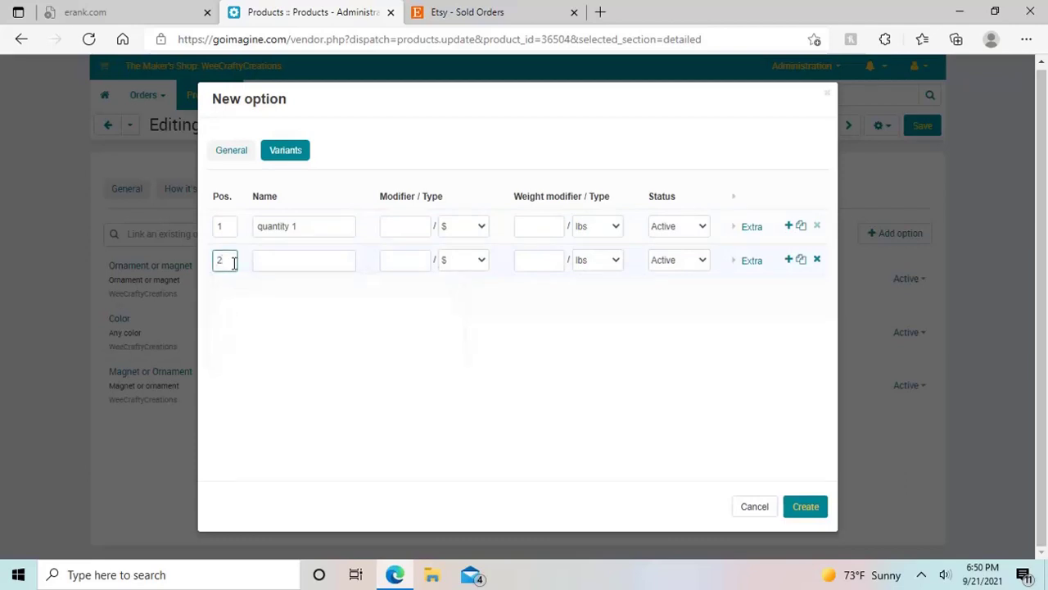
click(273, 261)
text(qty)
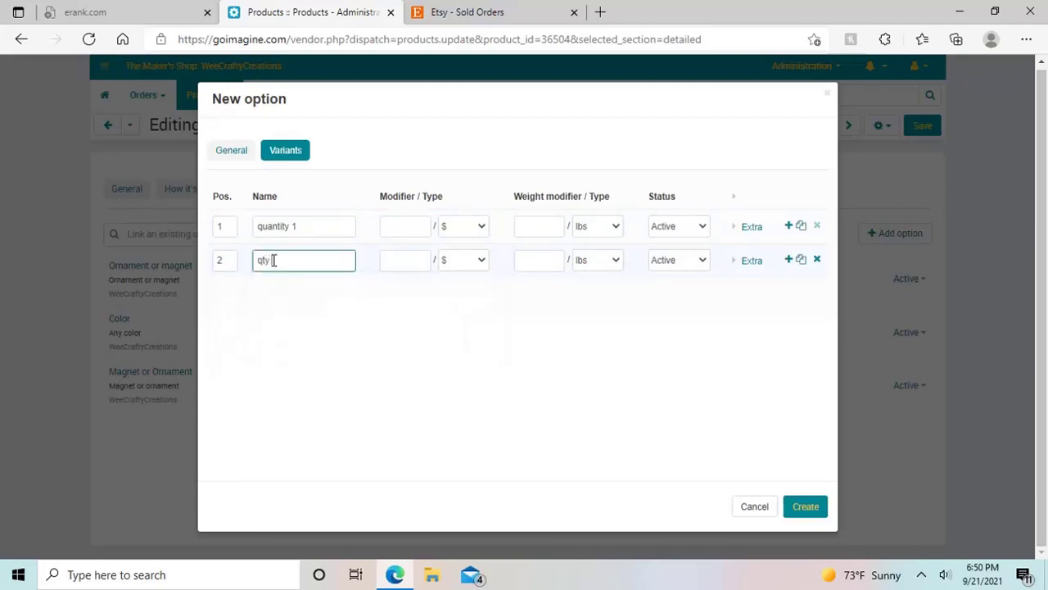
text( 2)
- Add a third variant and finish names 'qty 2, better deal' and 'qty 3, best deal', keeping $ modifiers
click(286, 294)
text(qty 3)
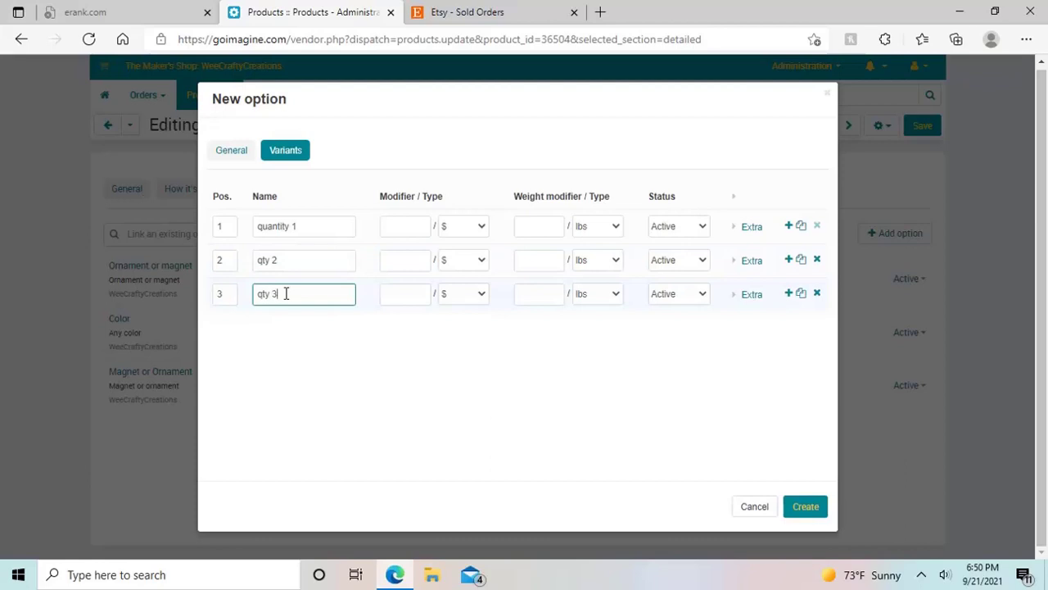
click(299, 262)
text(, better deal)
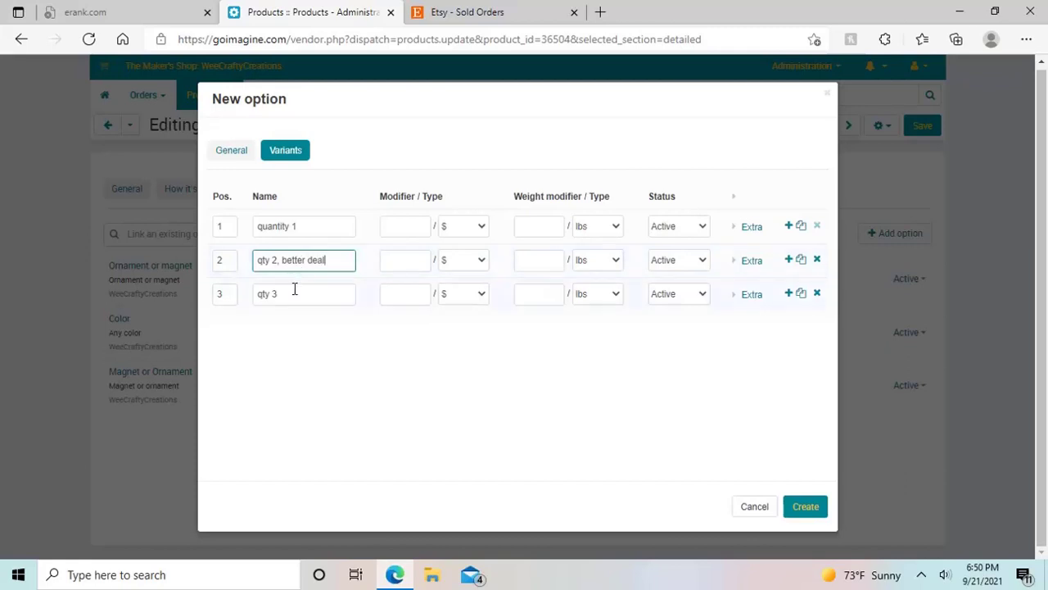
click(294, 289)
text(, best deal)
click(296, 295)
text(t)
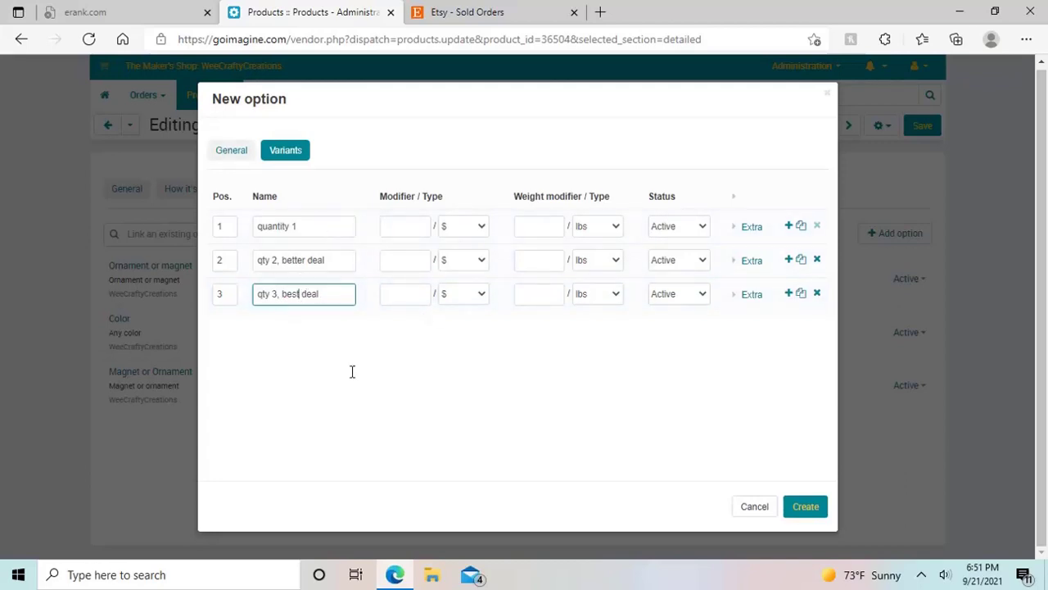
click(480, 233)
click(480, 229)
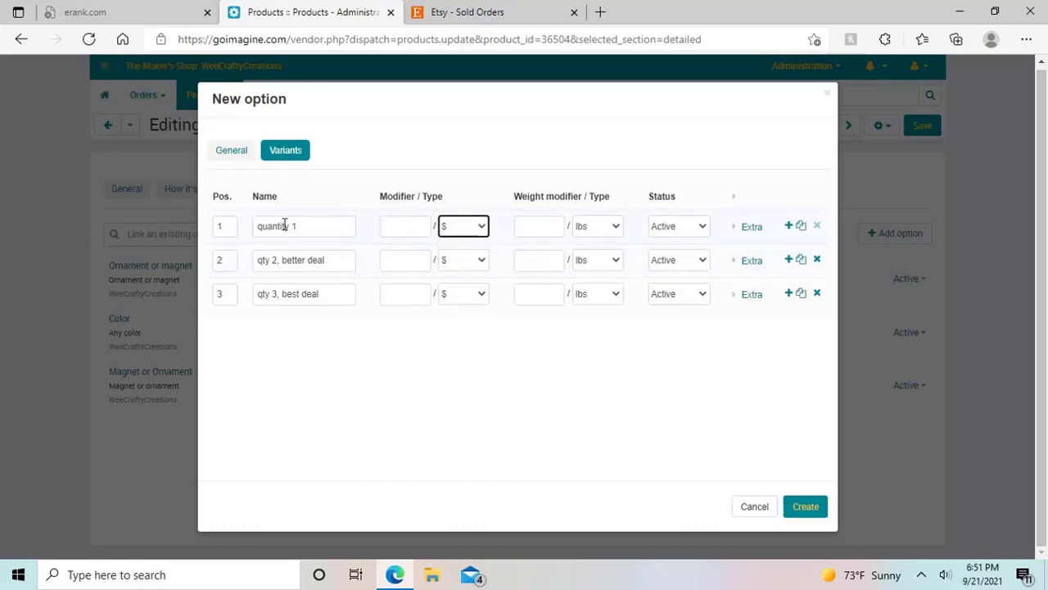
- Leave all three variants' price modifiers empty and expand quantity 1's Extra icon settings
click(404, 232)
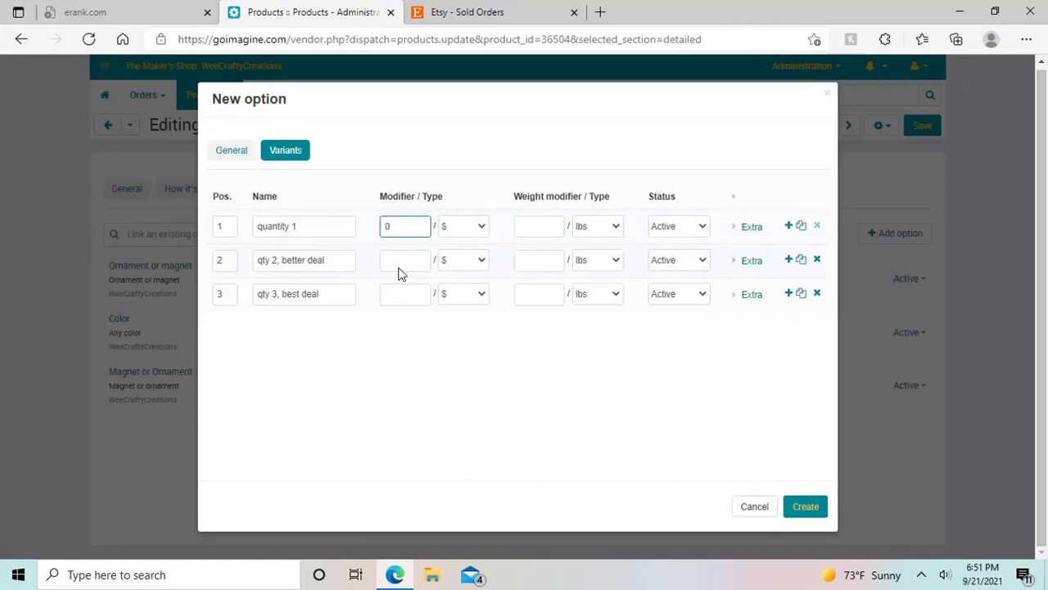
click(406, 262)
click(413, 295)
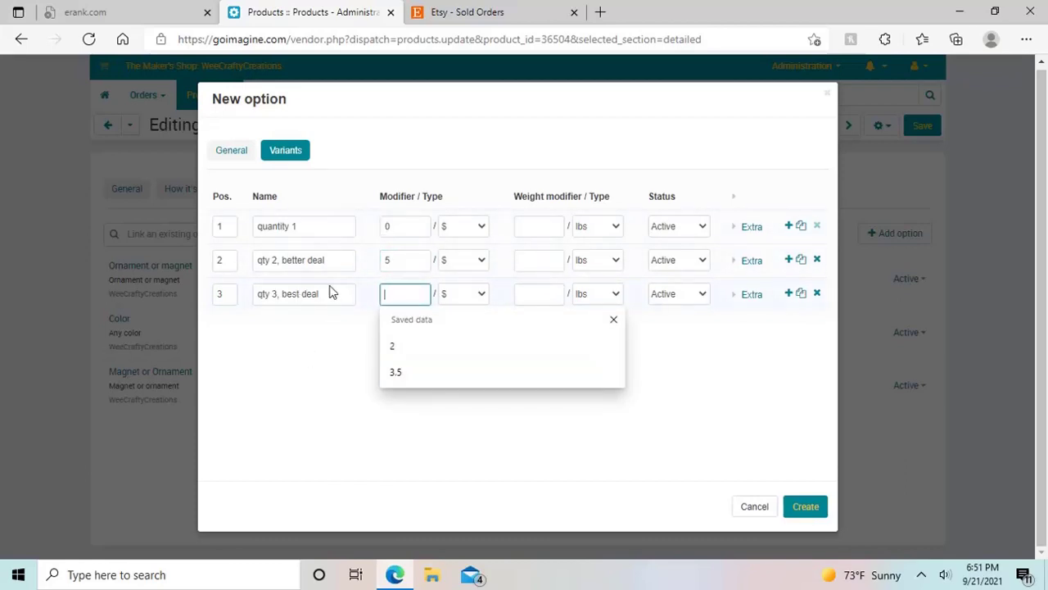
click(402, 225)
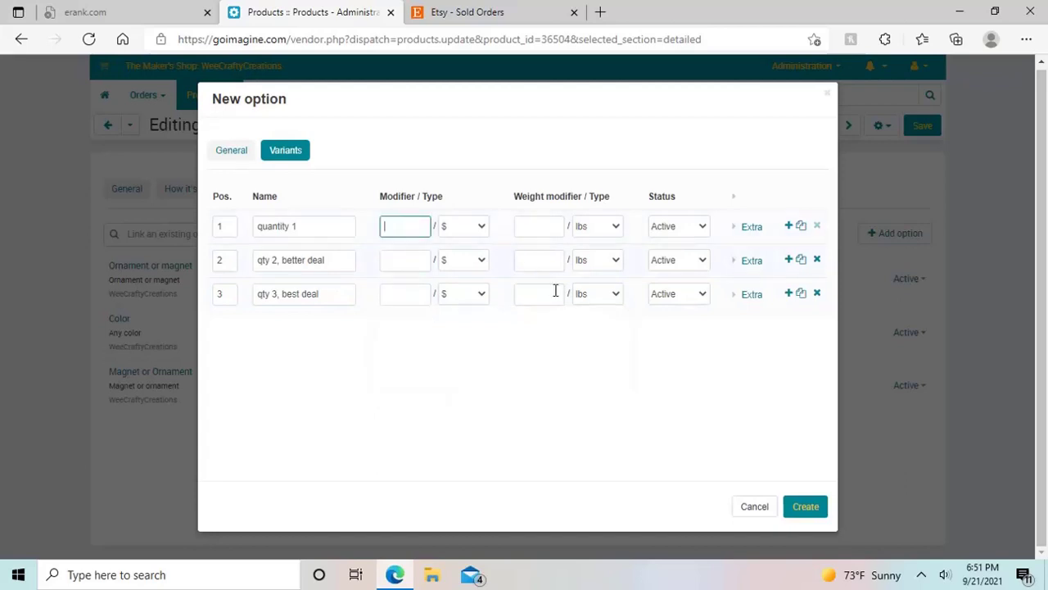
click(736, 229)
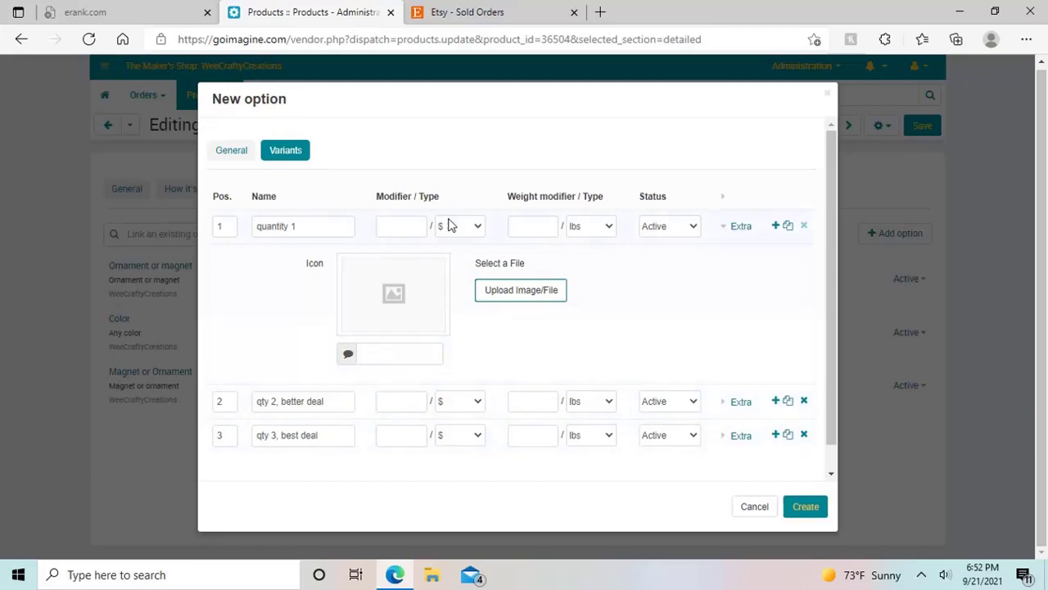
- Cancel the 'multiple discount' option and view Ornament or magnet's Ornament and Magnet variants
click(754, 506)
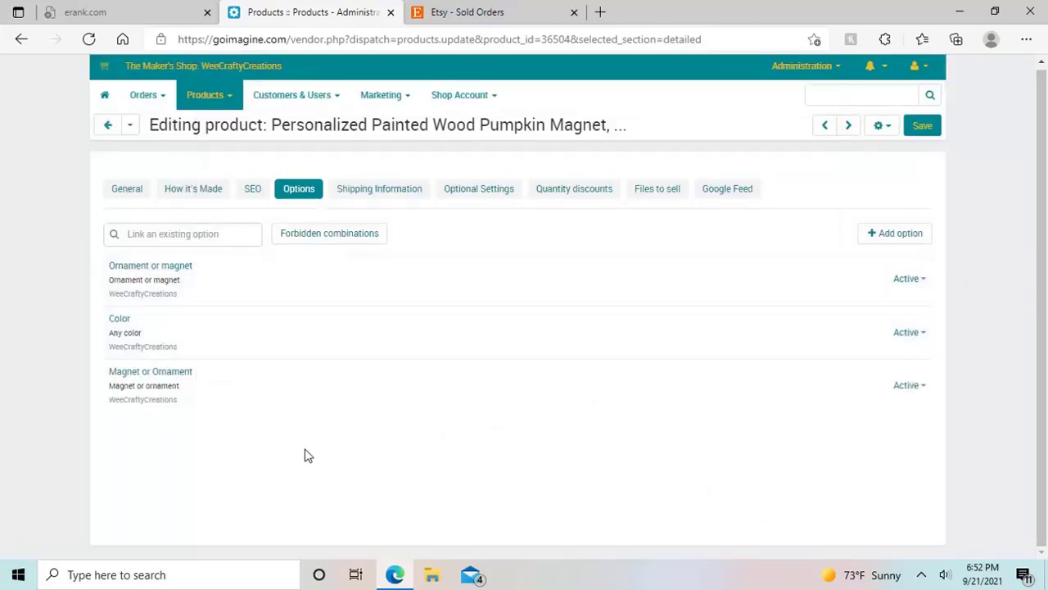
click(163, 267)
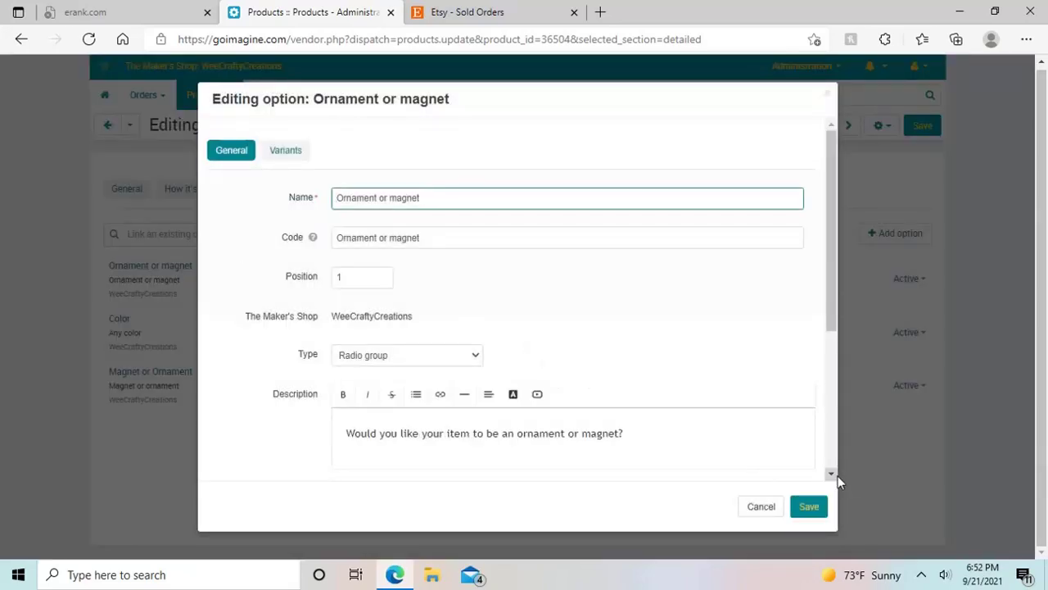
scroll(834, 476, down, 3)
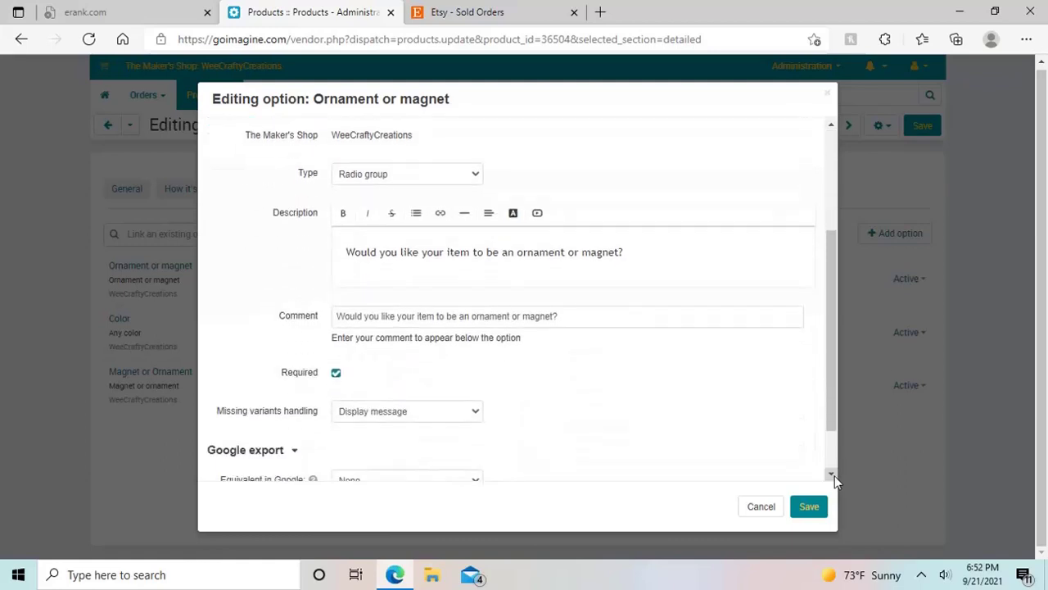
scroll(834, 476, down, 1)
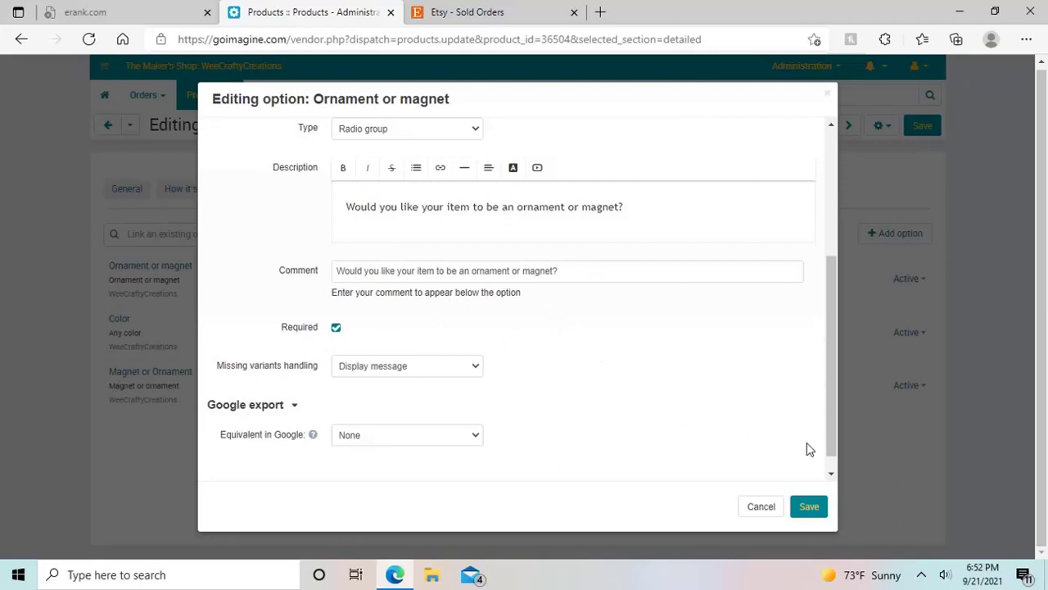
scroll(295, 131, up, 3)
click(287, 150)
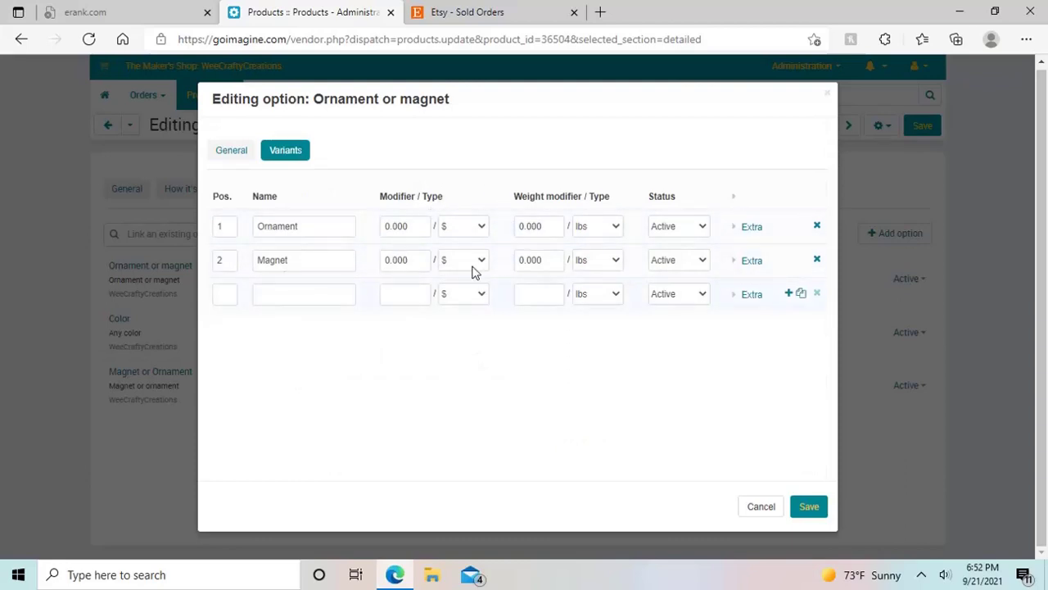
- Close Ornament or magnet, then review the Color option's text-area settings and close it unchanged
click(761, 508)
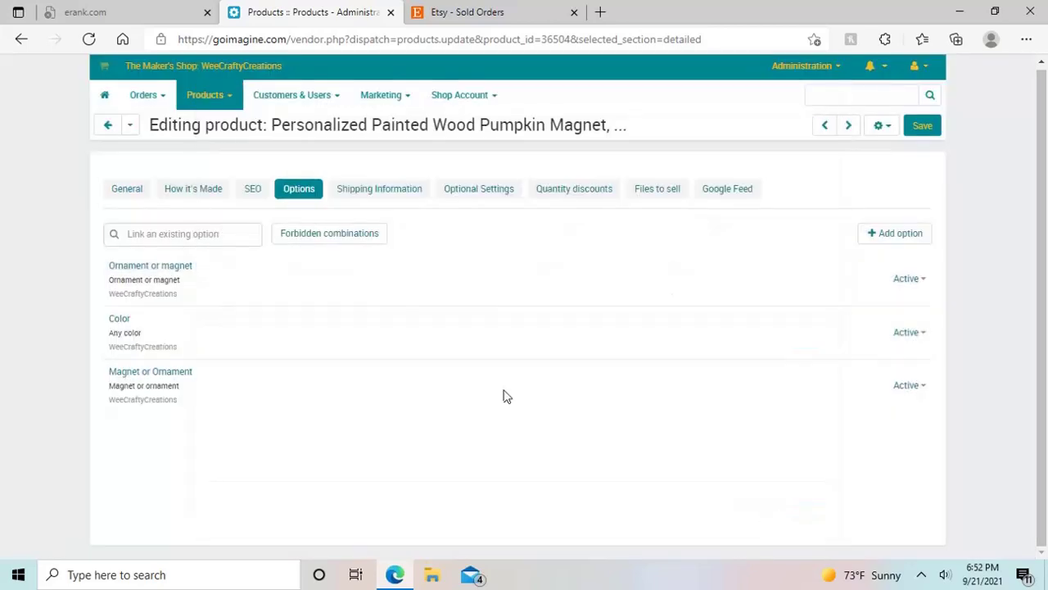
click(120, 324)
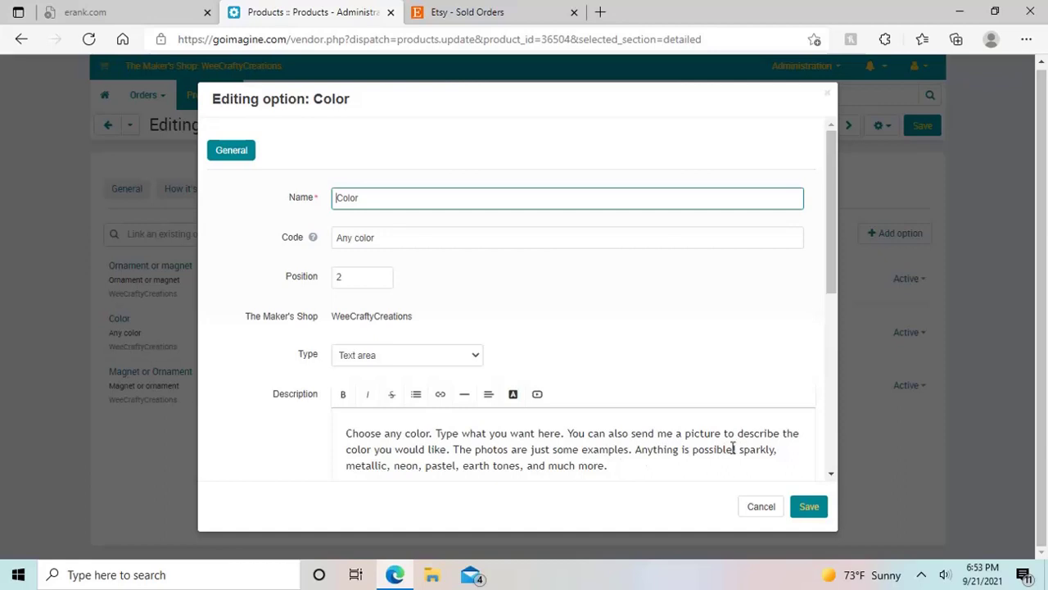
scroll(833, 477, down, 3)
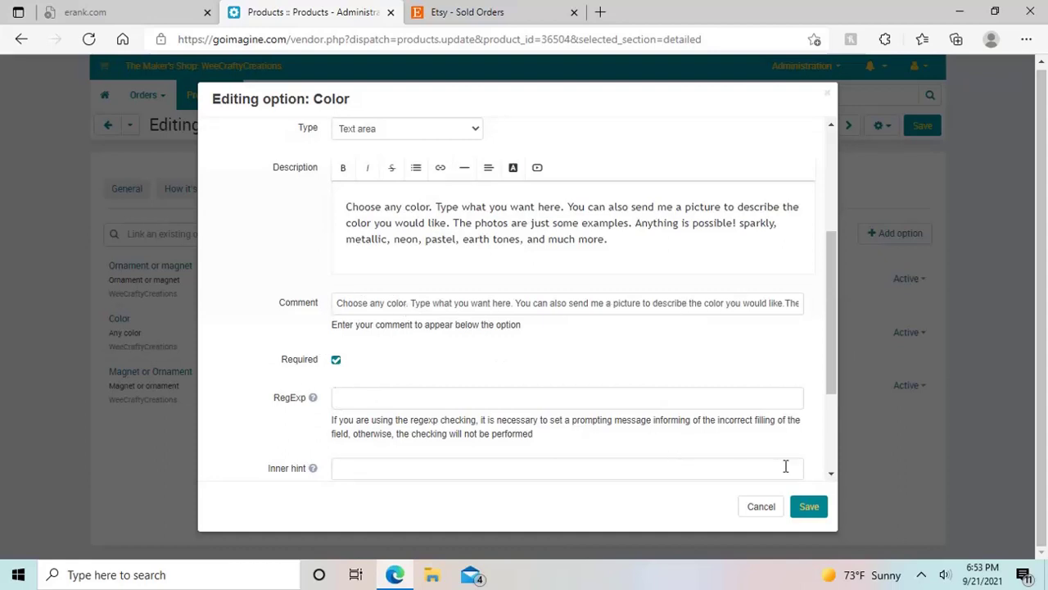
click(833, 474)
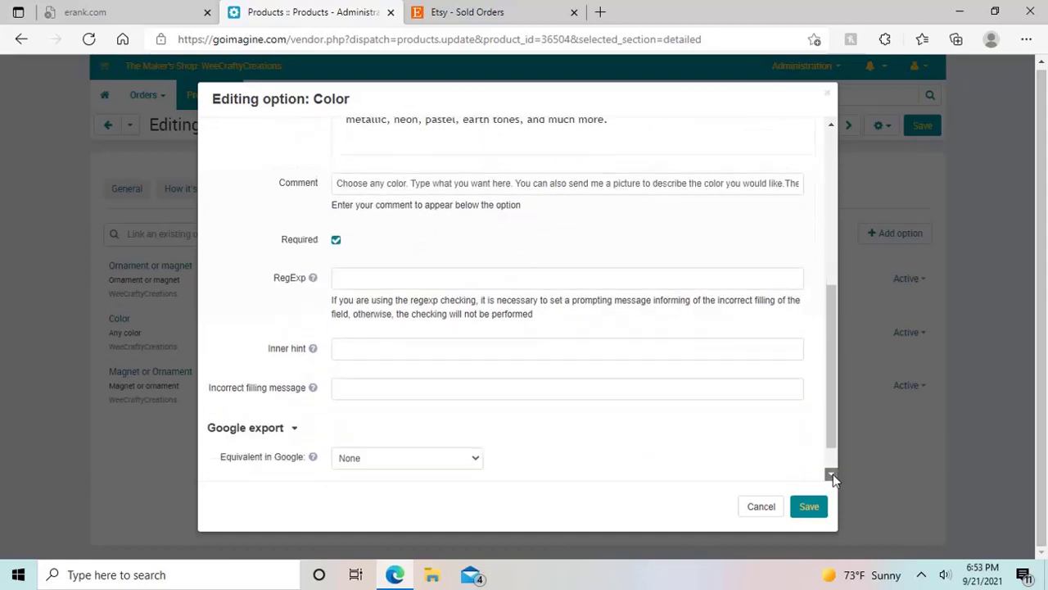
click(831, 122)
drag(830, 122, 831, 122)
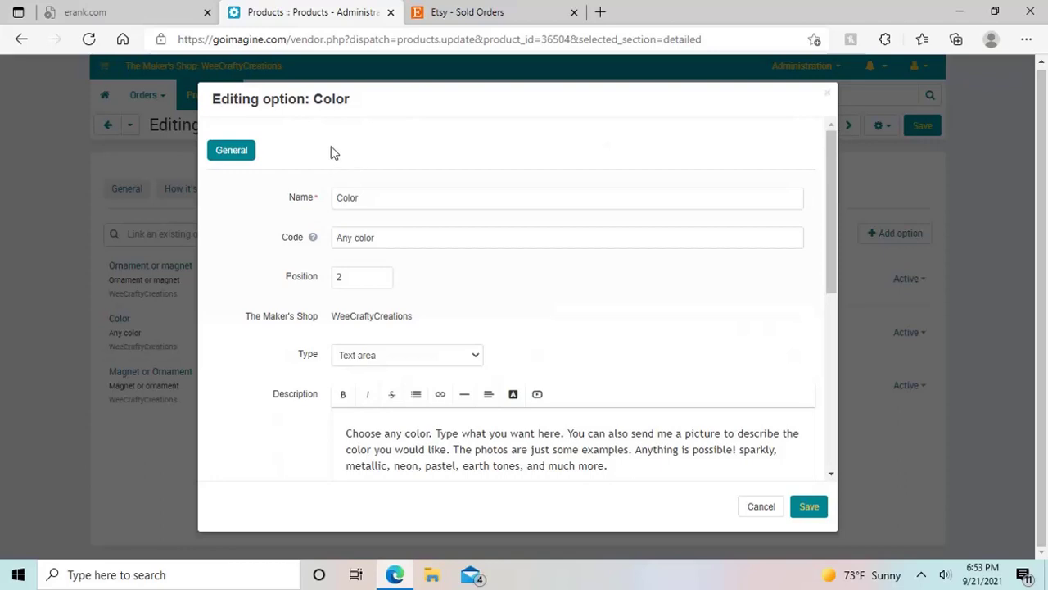
click(827, 95)
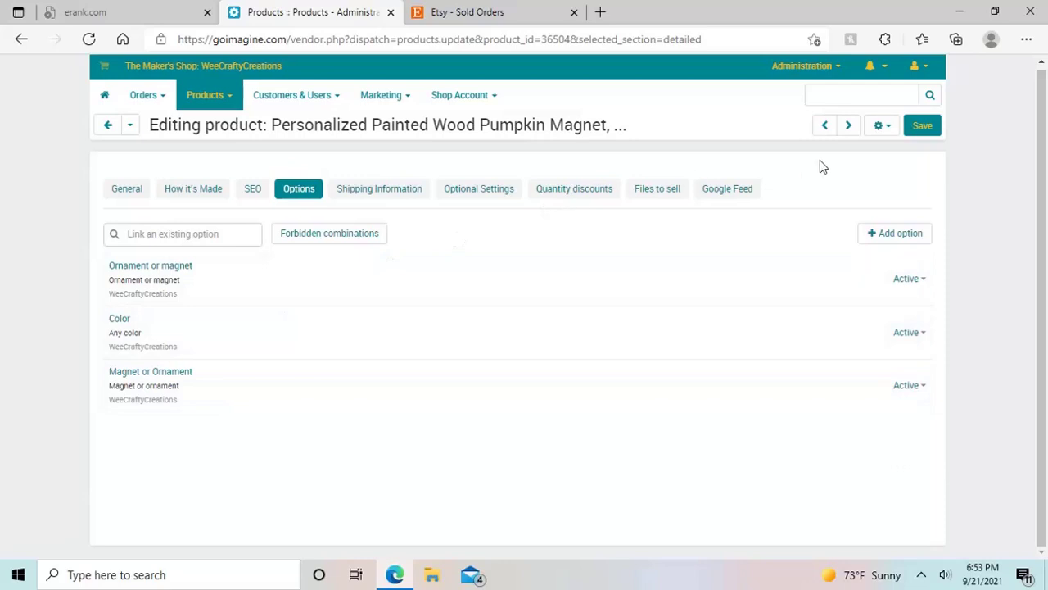
- Preview the pumpkin magnet storefront page and check the three option fields' help icons
click(891, 132)
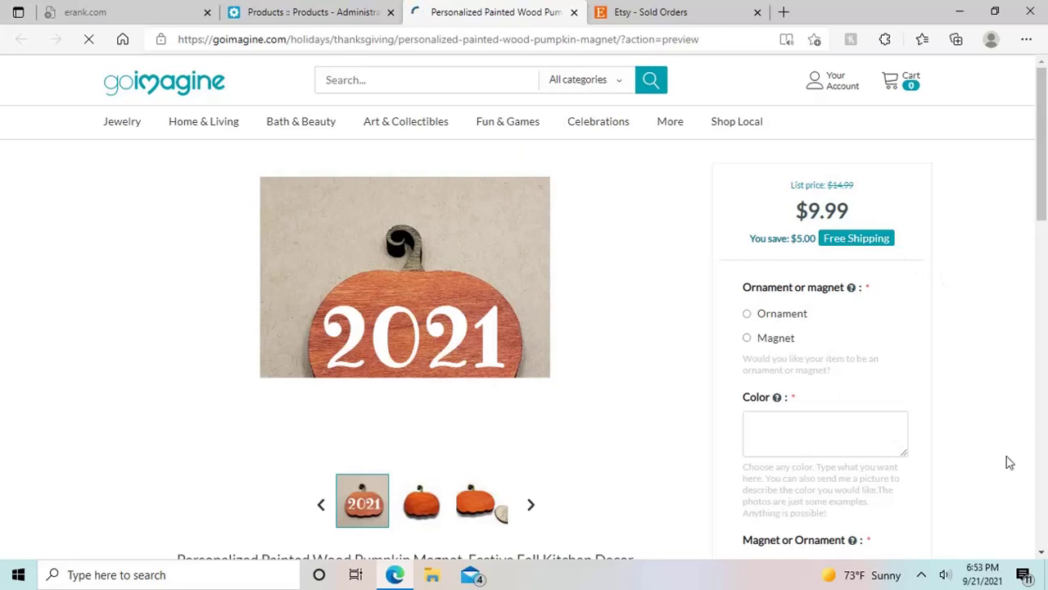
click(1043, 554)
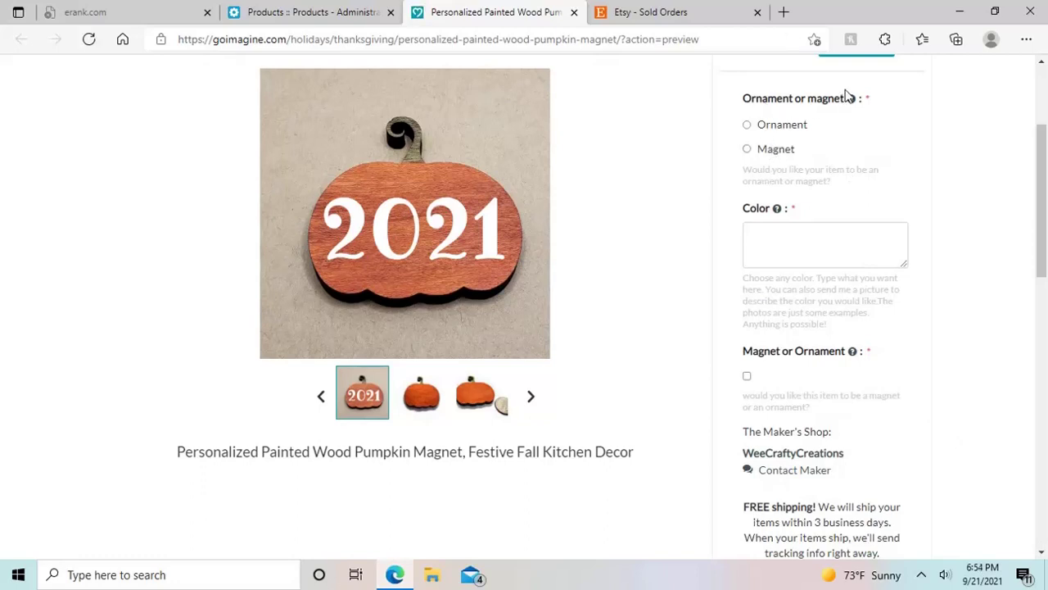
mouse_move(851, 101)
mouse_move(853, 354)
- Back in the Products admin, set the Magnet or Ornament option's Active status to Disabled
click(352, 13)
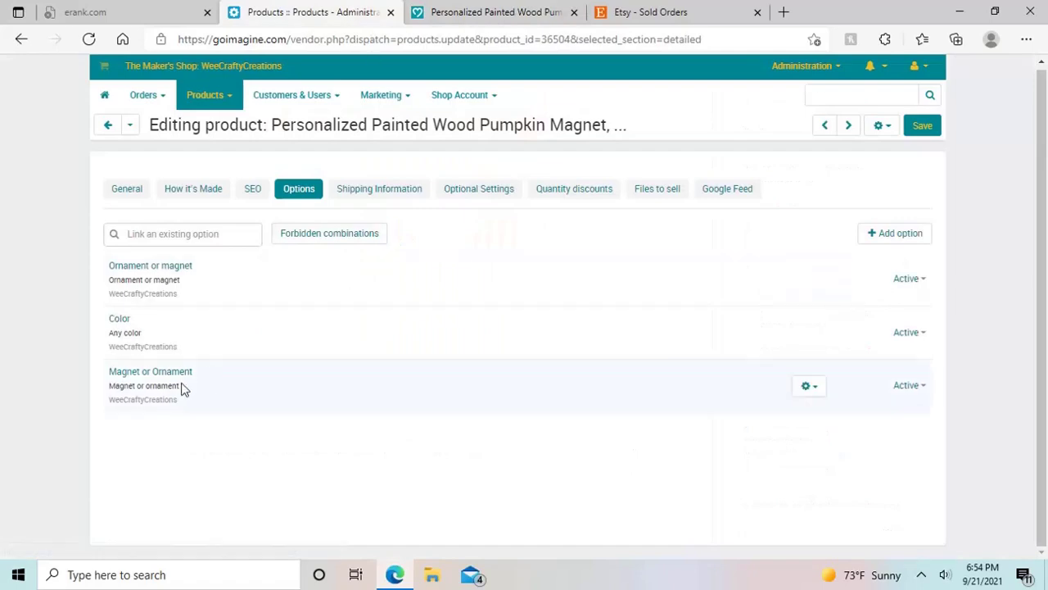
click(904, 385)
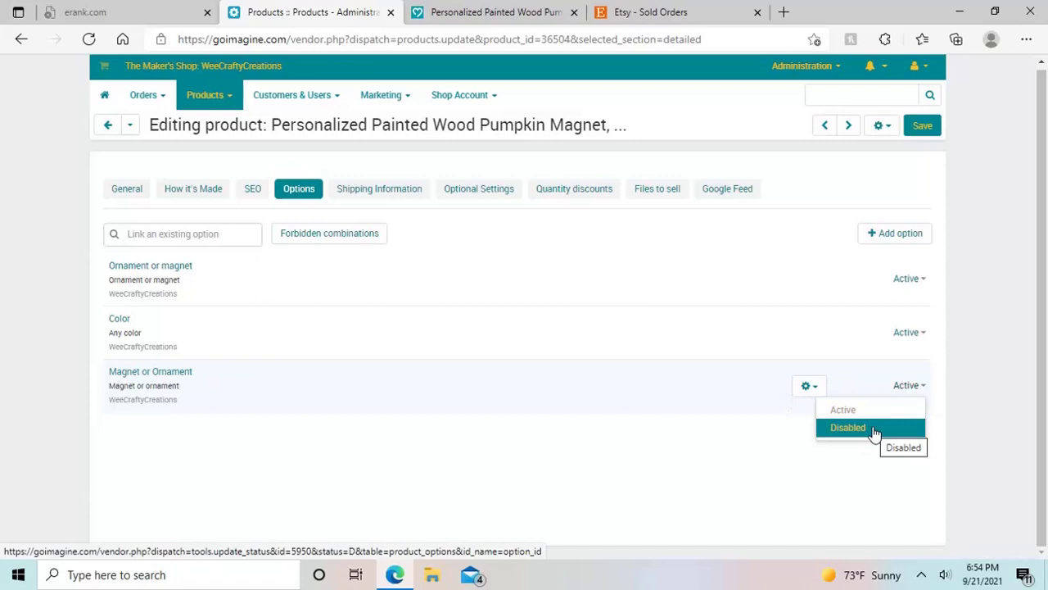
click(815, 390)
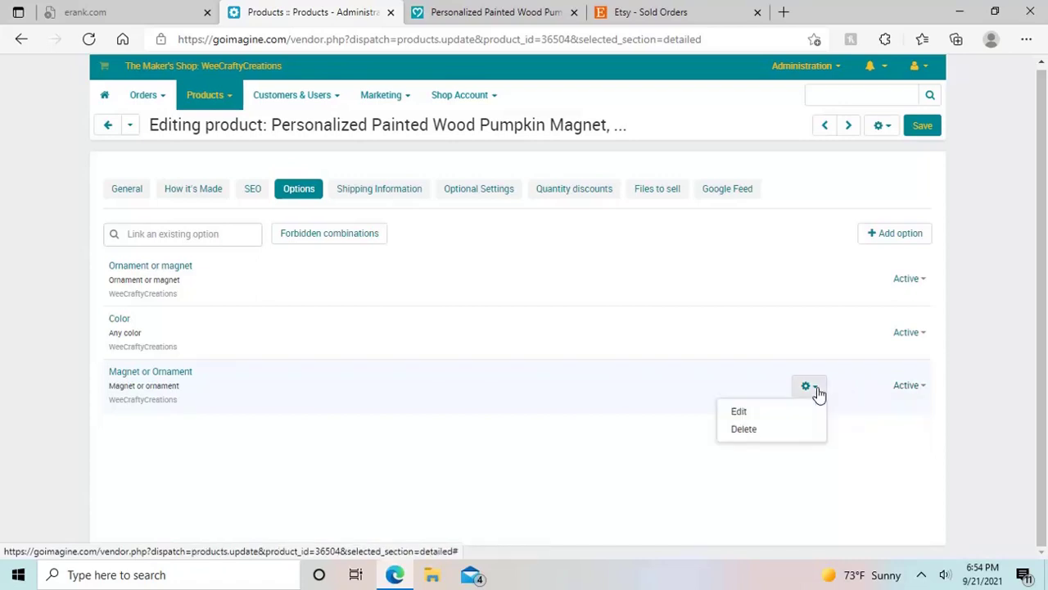
click(908, 389)
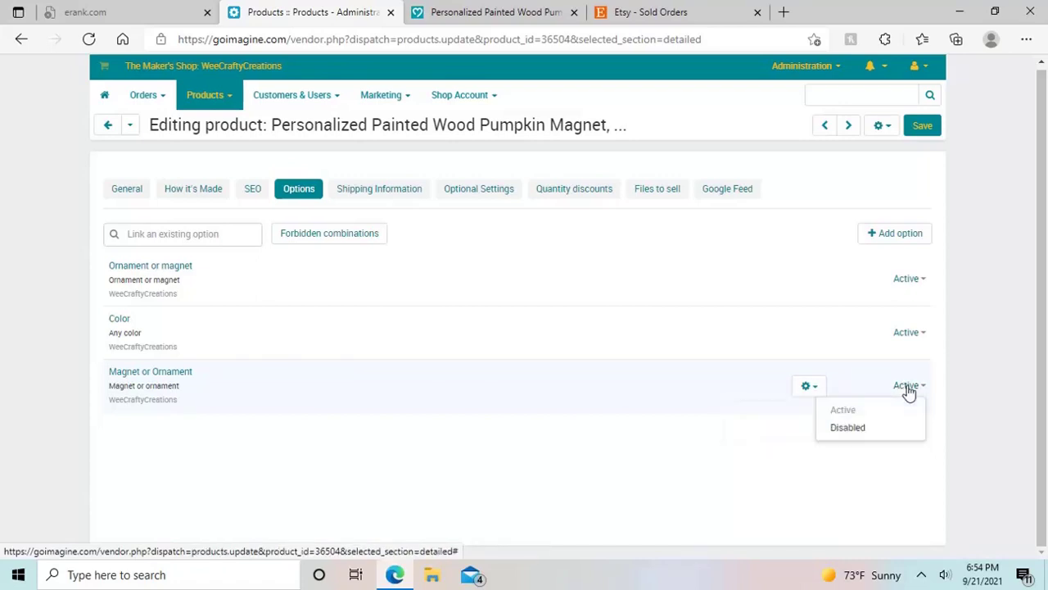
click(852, 429)
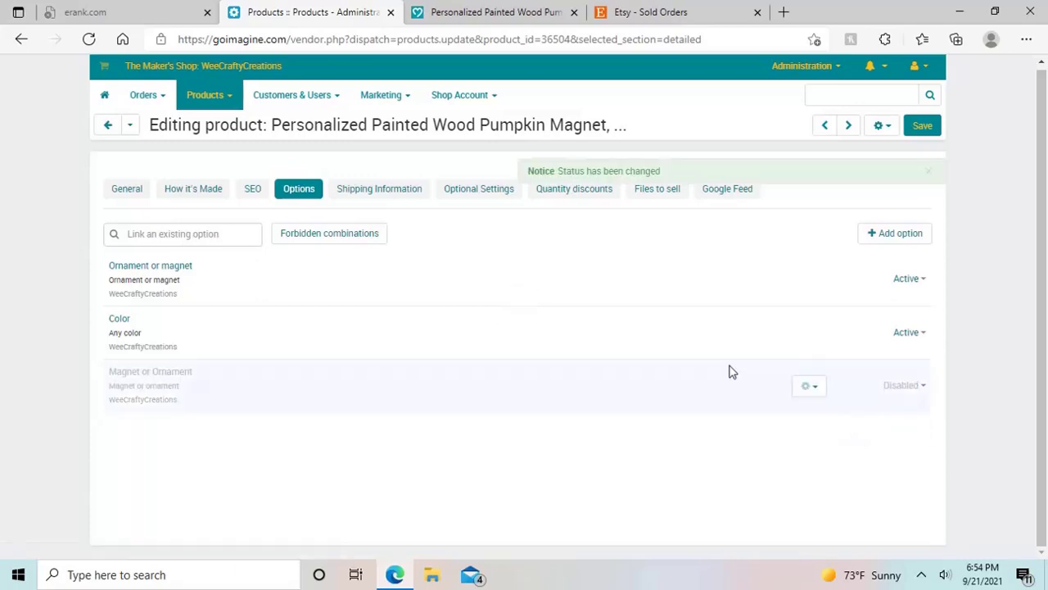
click(922, 387)
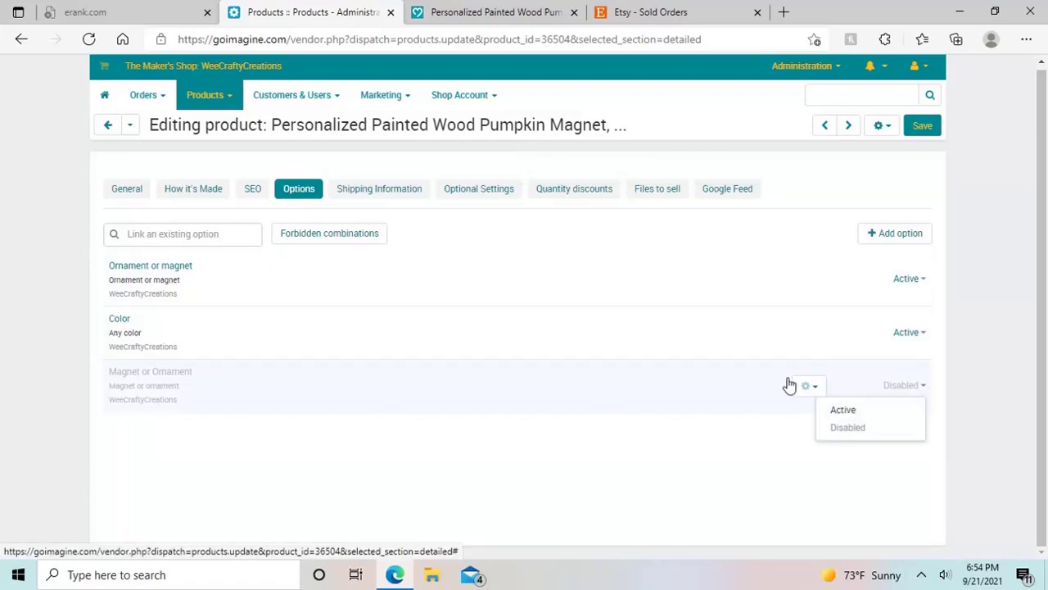
click(814, 390)
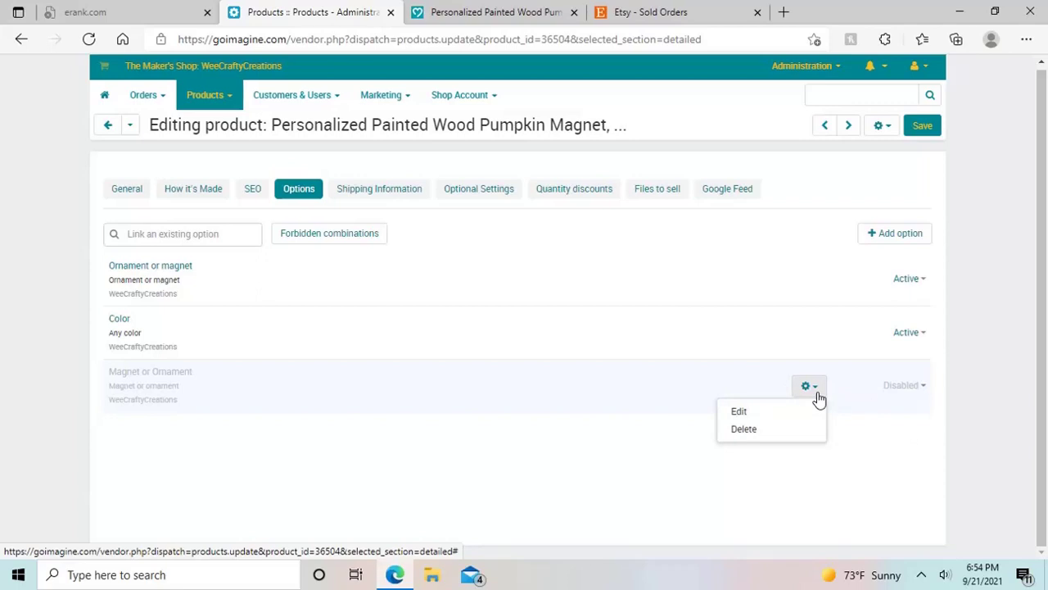
click(769, 429)
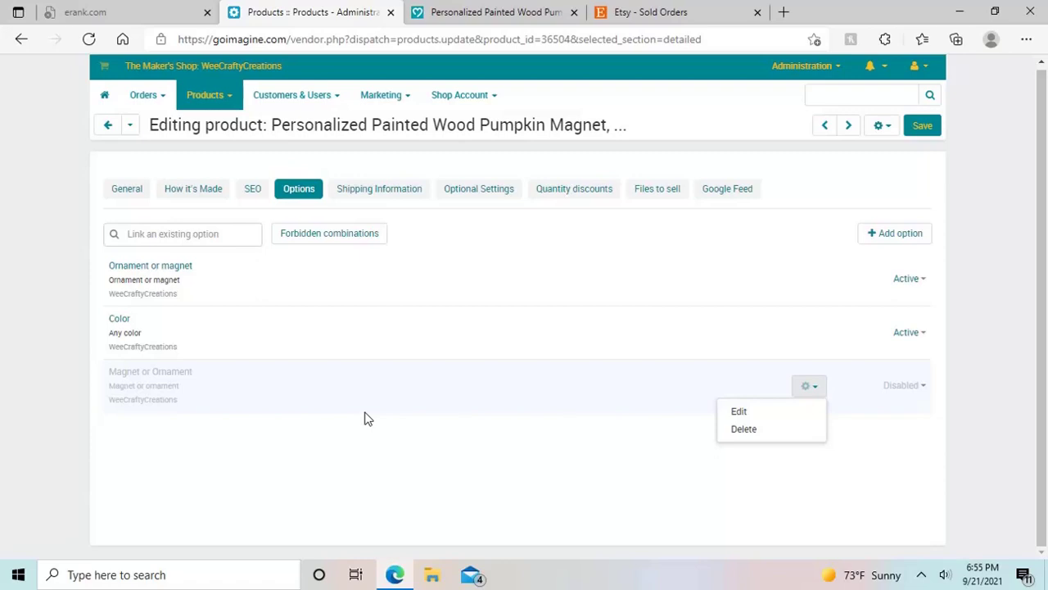
- Check the pumpkin magnet's shipping, optional settings, quantity discounts and files to sell (none attached)
click(469, 428)
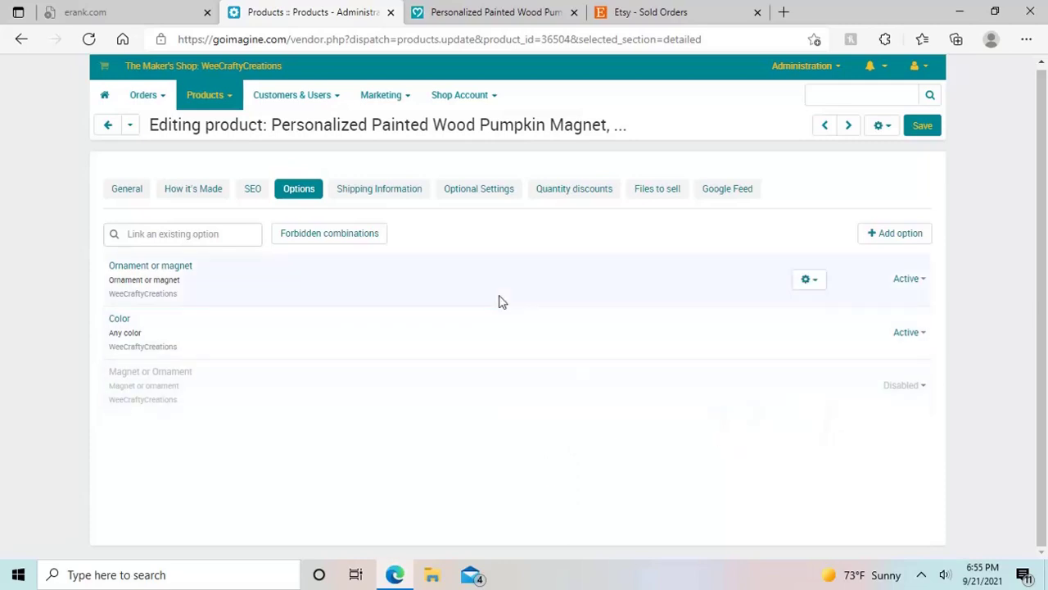
click(398, 195)
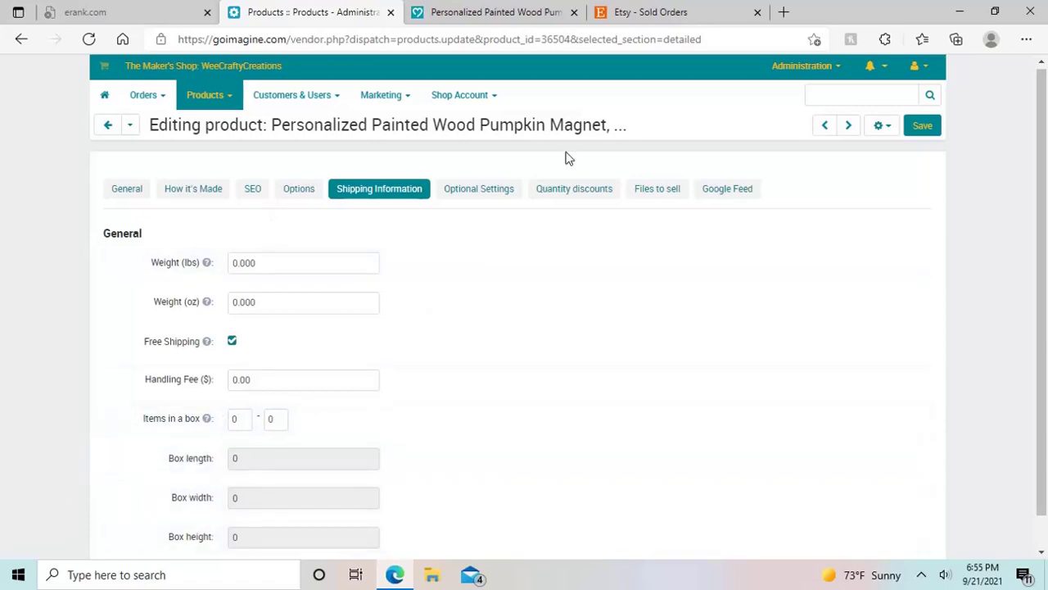
click(489, 190)
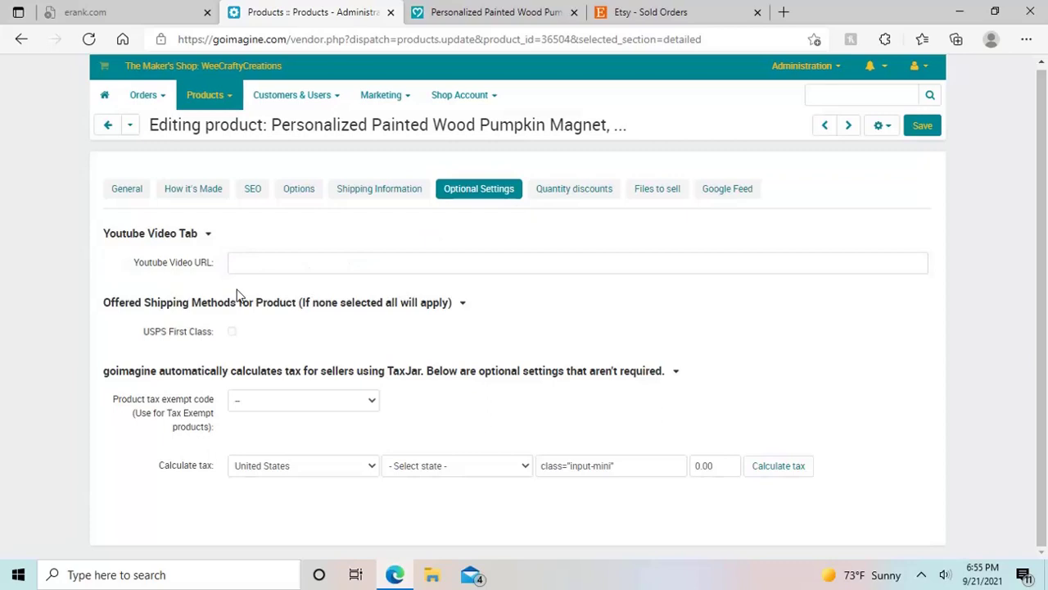
click(577, 192)
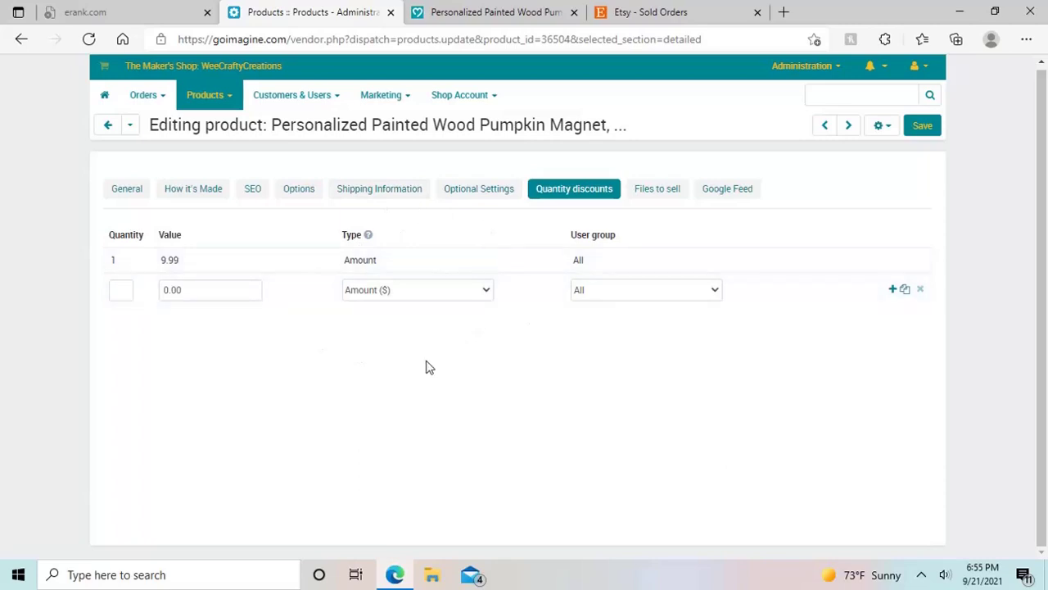
click(666, 198)
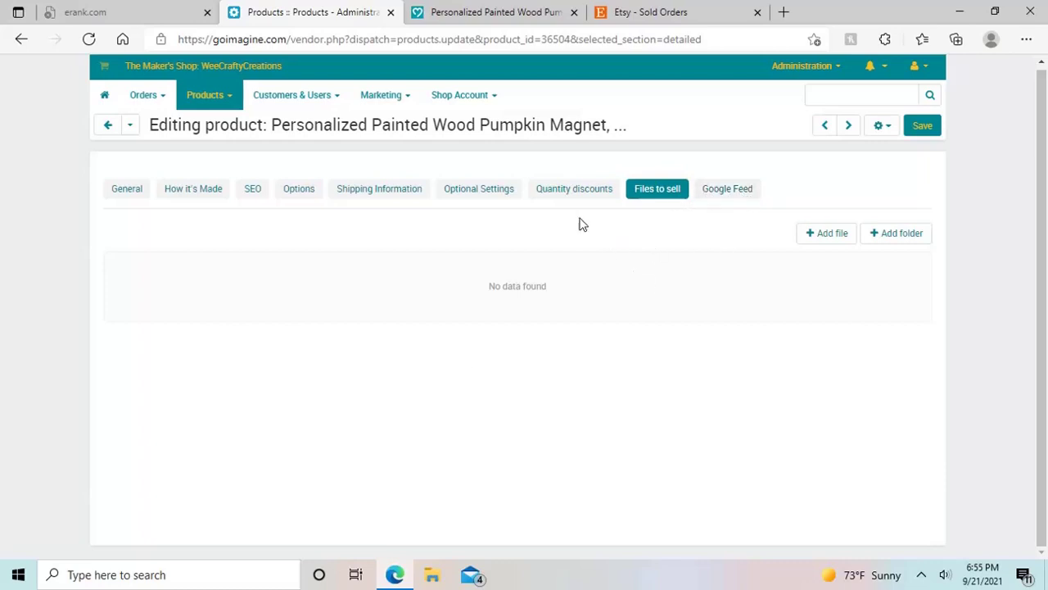
- Check the Google Feed settings (age group adult, Seasonal & Holiday Decorations) and save the listing
click(729, 190)
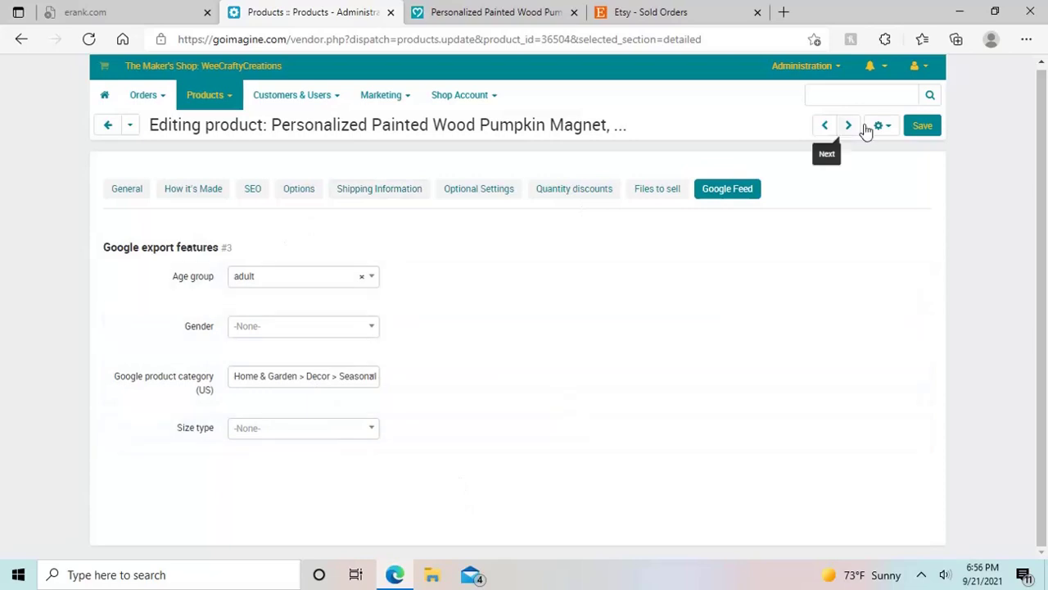
click(924, 127)
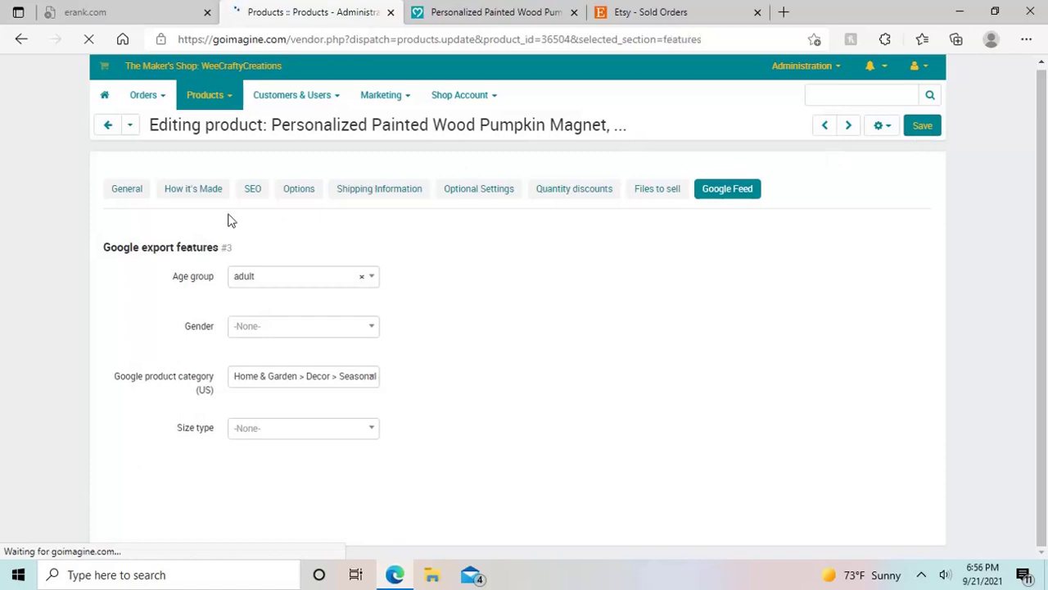
- Return to the General details and check the product description, Active status and images
click(133, 197)
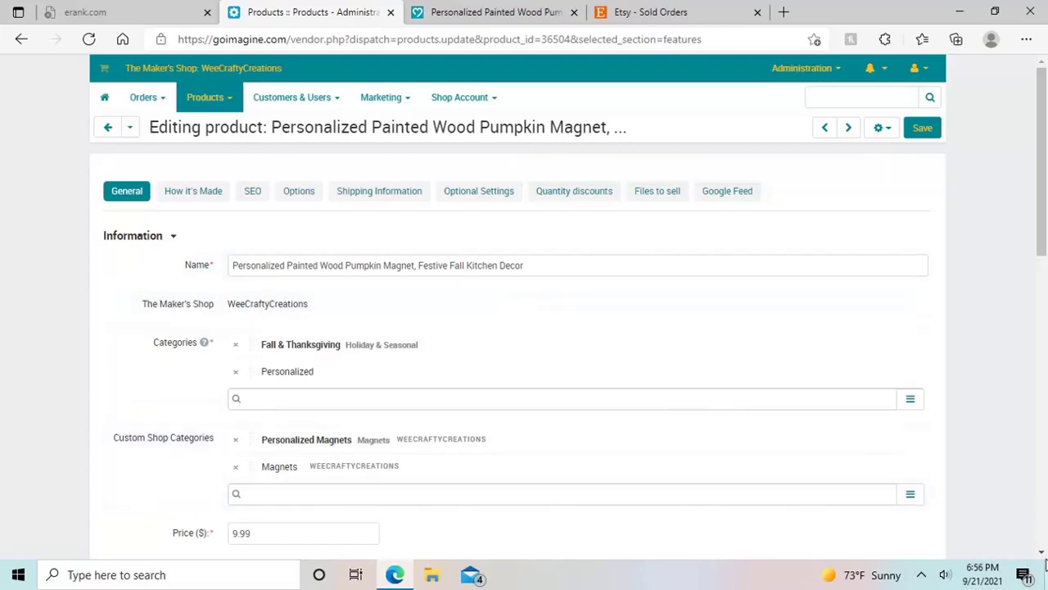
click(1041, 552)
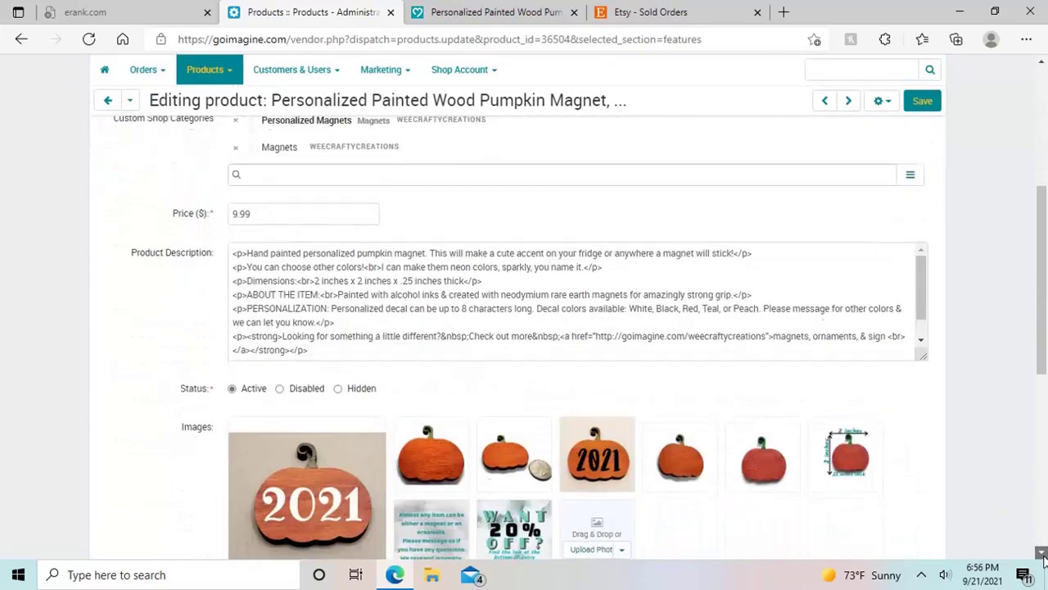
scroll(1041, 552, down, 2)
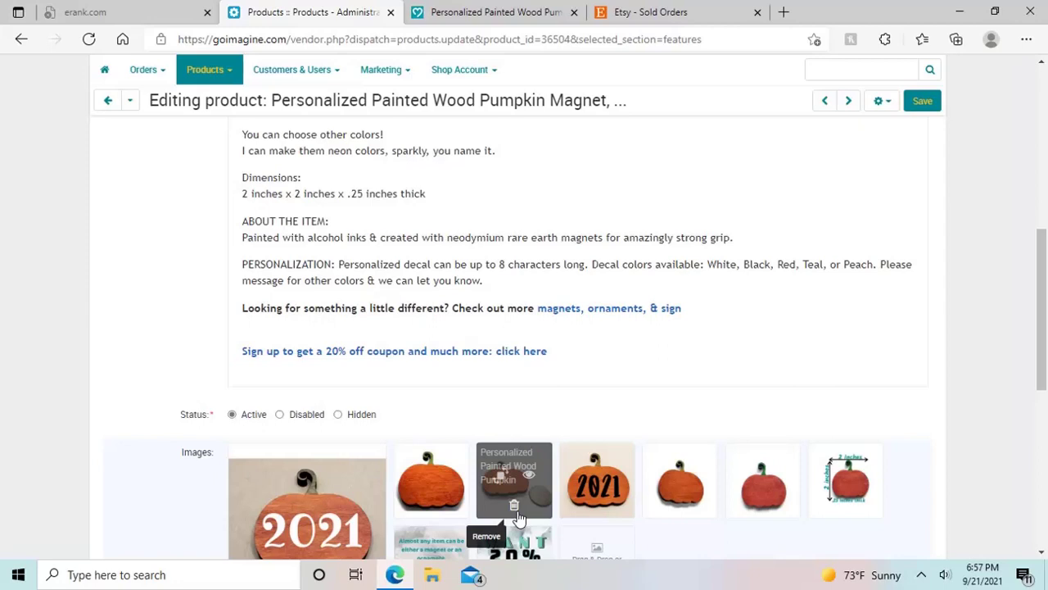
click(882, 105)
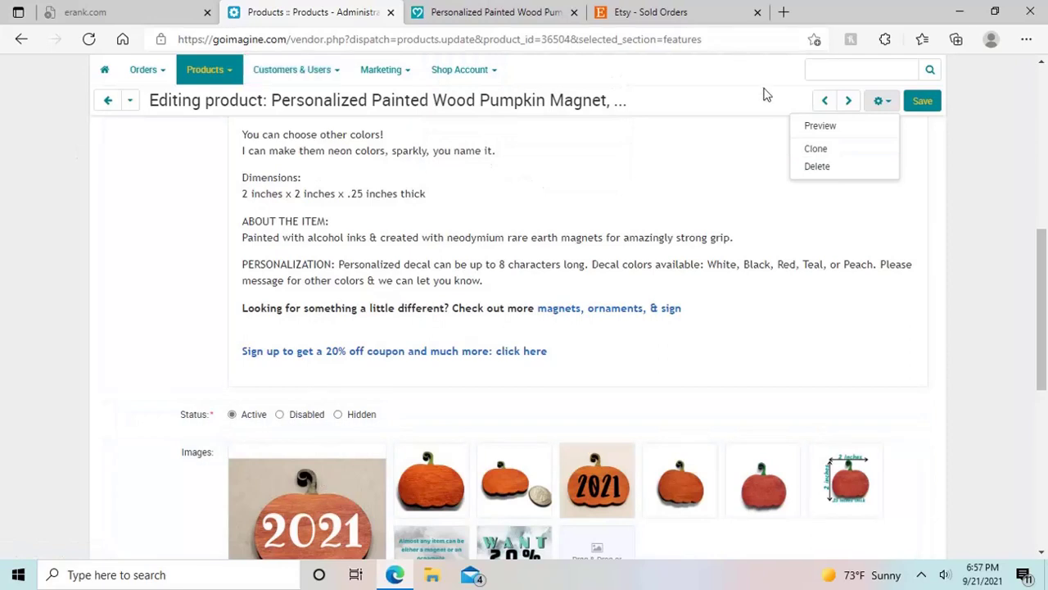
mouse_move(617, 492)
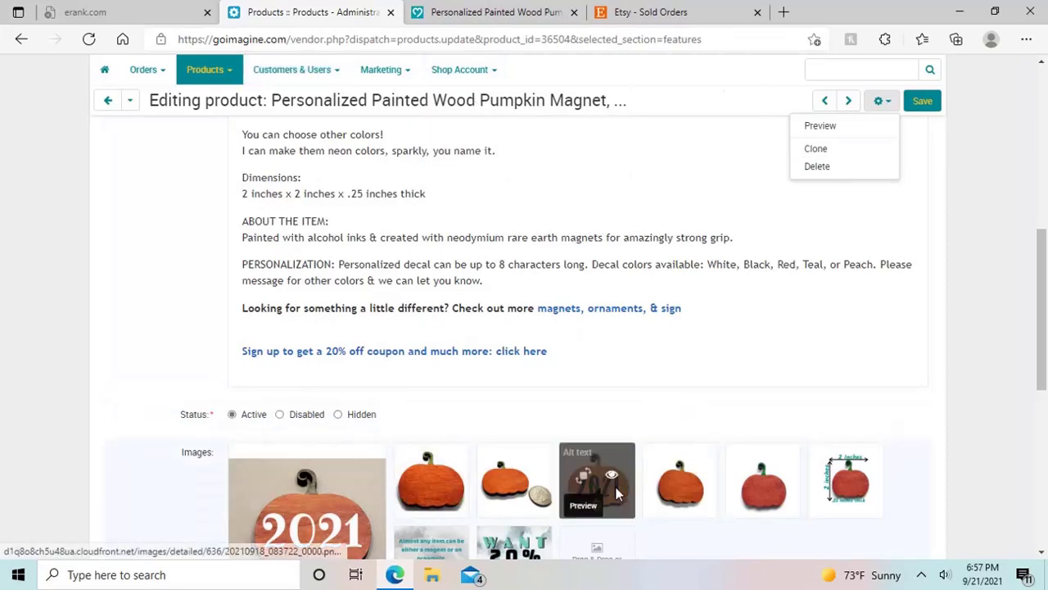